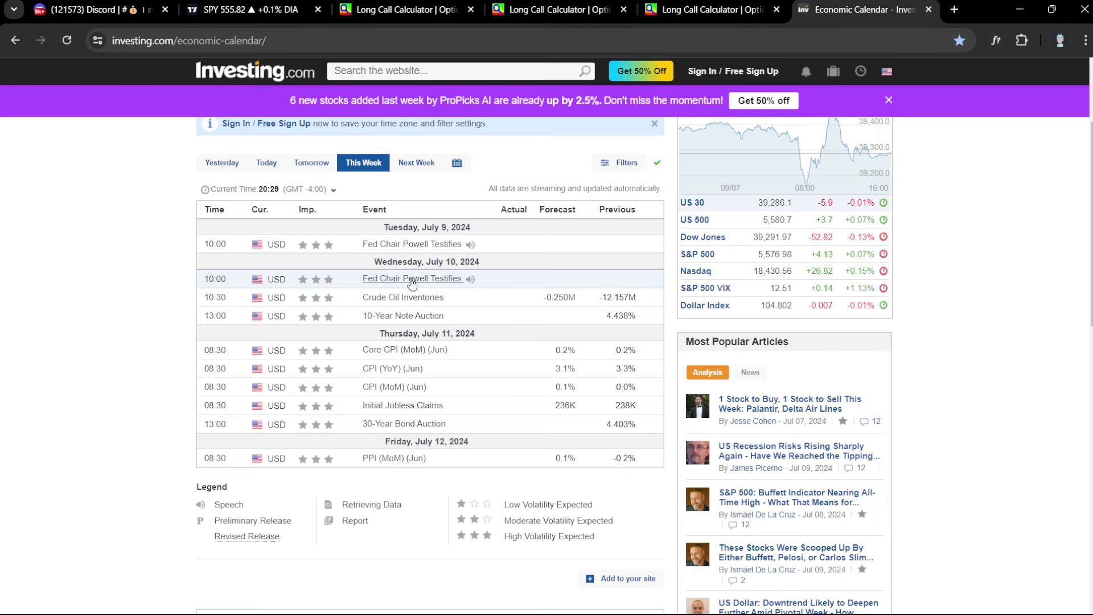
# Step: Examine this week's USD events on the economic calendar, including Powell's testimony and Thursday's CPI releases
pyautogui.scroll(3, 413, 280)
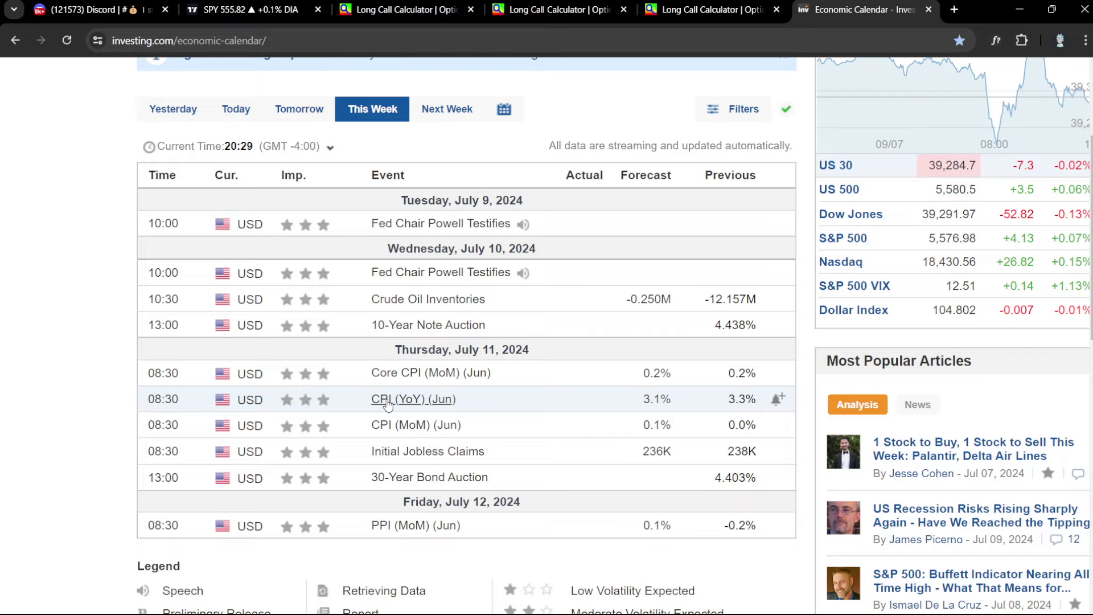
pyautogui.scroll(-3, 387, 401)
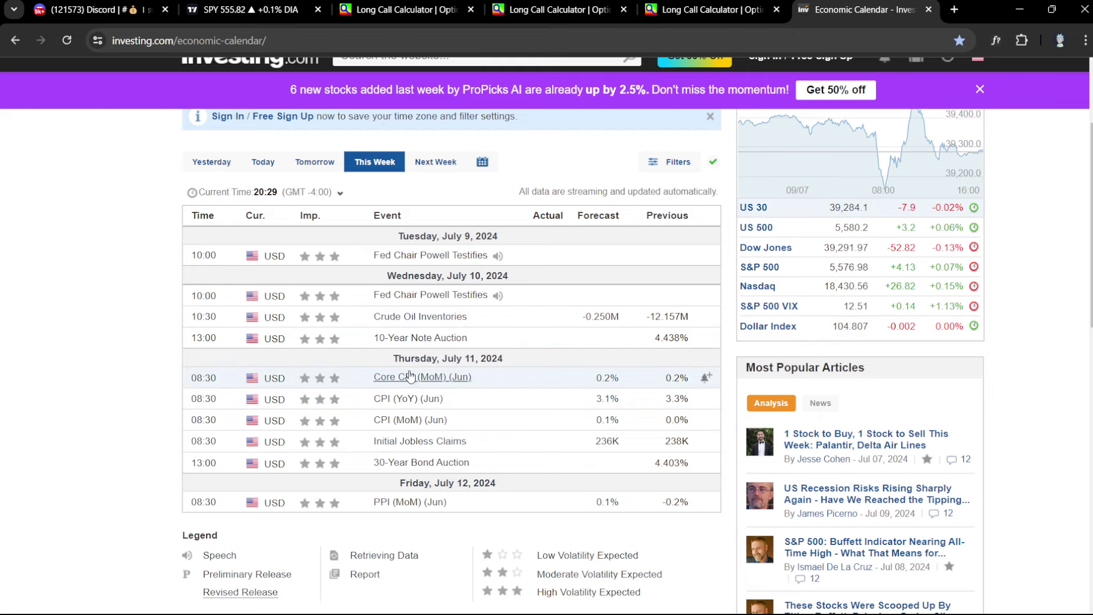
# Step: Switch to the SPY daily chart in TradingView, hide the volume indicator, and maximize the price pane
pyautogui.click(274, 3)
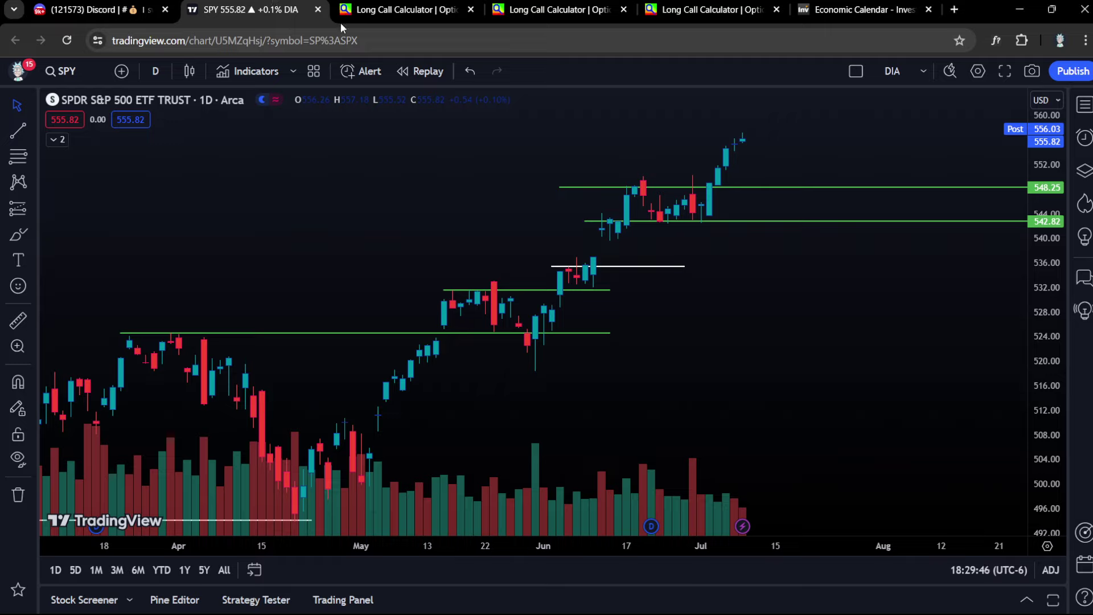
pyautogui.moveTo(1030, 246); pyautogui.dragTo(1027, 293)
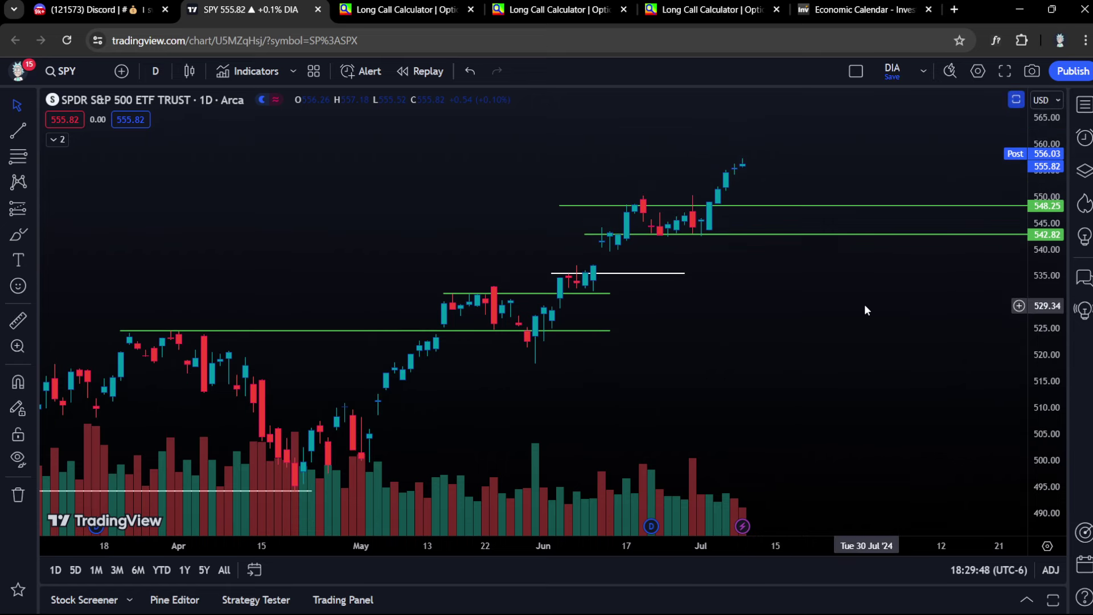
pyautogui.doubleClick(864, 304)
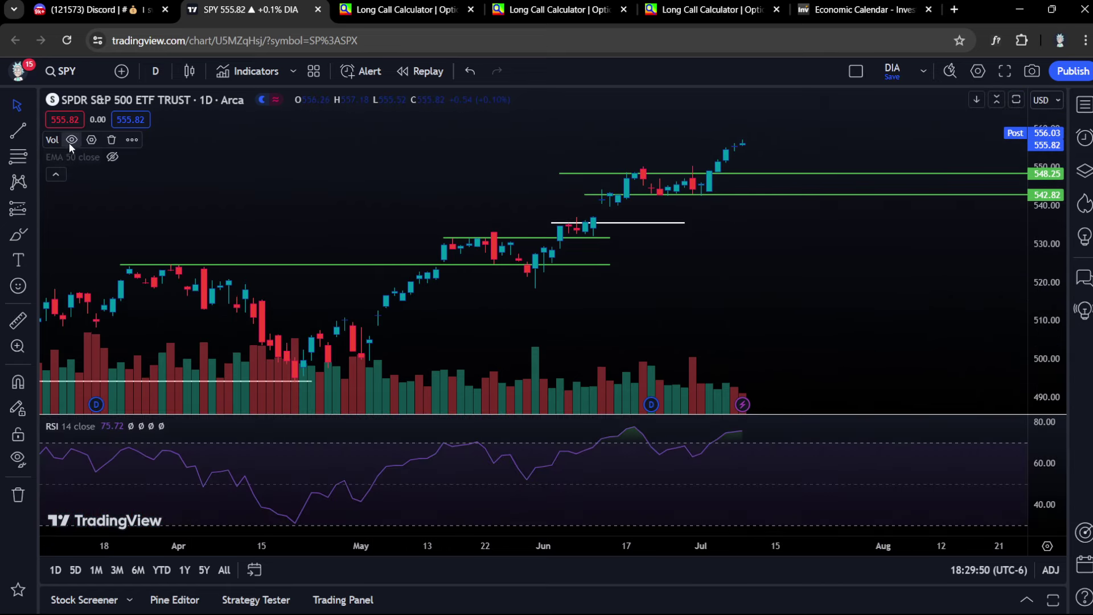
pyautogui.click(70, 142)
pyautogui.doubleClick(749, 365)
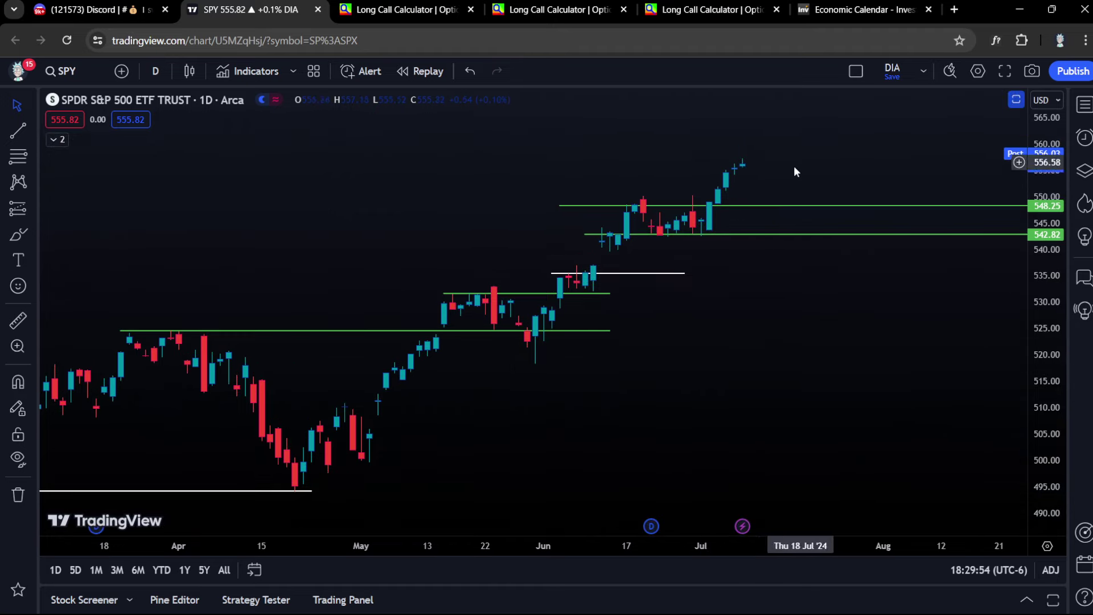
# Step: Brush a short sideways price path after SPY's latest candle and undo it
pyautogui.moveTo(793, 165); pyautogui.dragTo(785, 183)
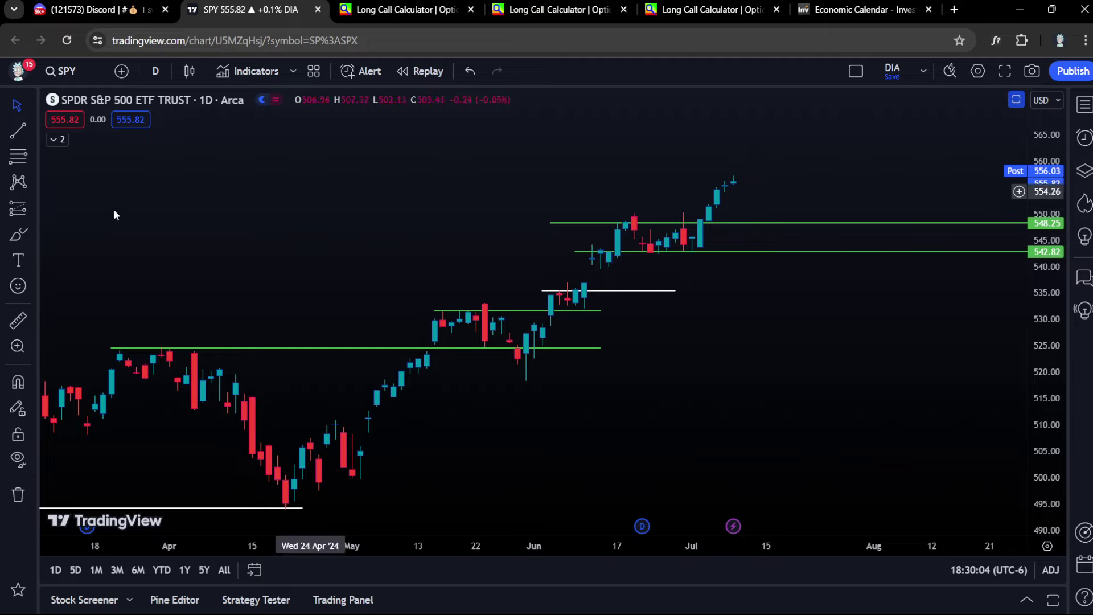
pyautogui.click(18, 234)
pyautogui.moveTo(731, 182)
pyautogui.mouseDown()
pyautogui.moveTo(740, 194)
pyautogui.moveTo(751, 175)
pyautogui.moveTo(799, 180)
pyautogui.mouseUp()
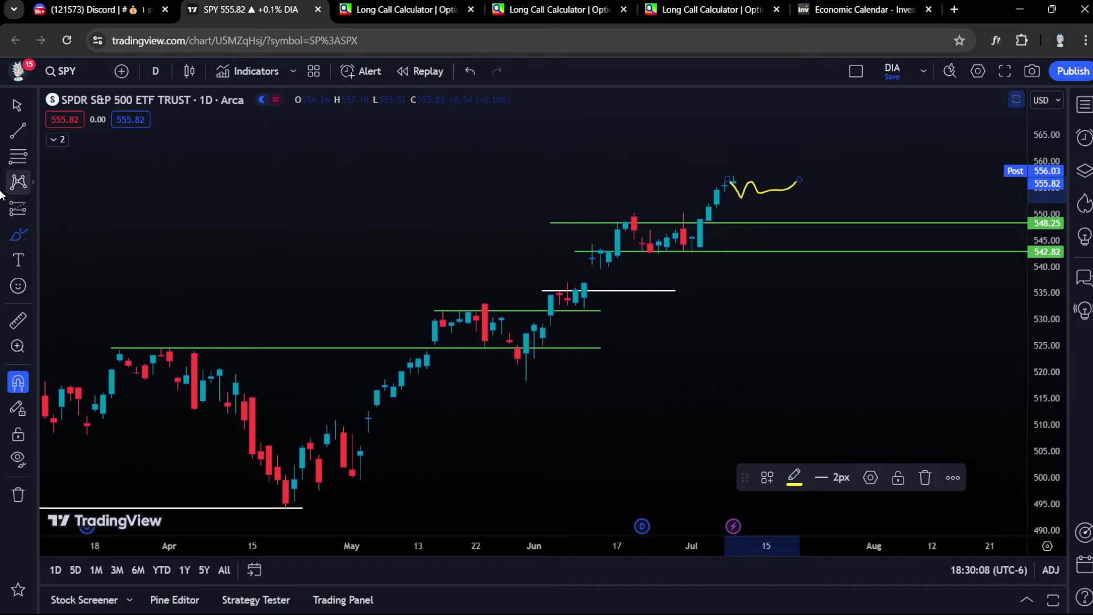
pyautogui.hotkey('ctrl', 'z')
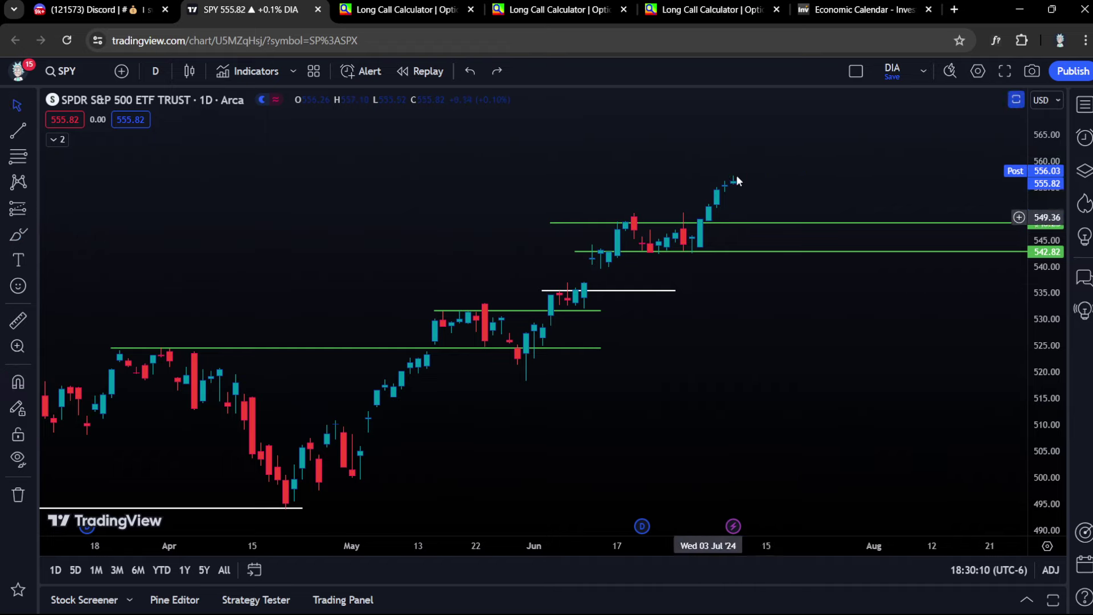
# Step: Examine SPY's marked consolidation ranges on the daily chart from late 2023 up to the latest candles
pyautogui.scroll(-2, 735, 179)
pyautogui.moveTo(1047, 316); pyautogui.dragTo(911, 425)
pyautogui.moveTo(835, 385); pyautogui.dragTo(832, 336)
pyautogui.scroll(-2, 698, 338)
pyautogui.scroll(-3, 570, 446)
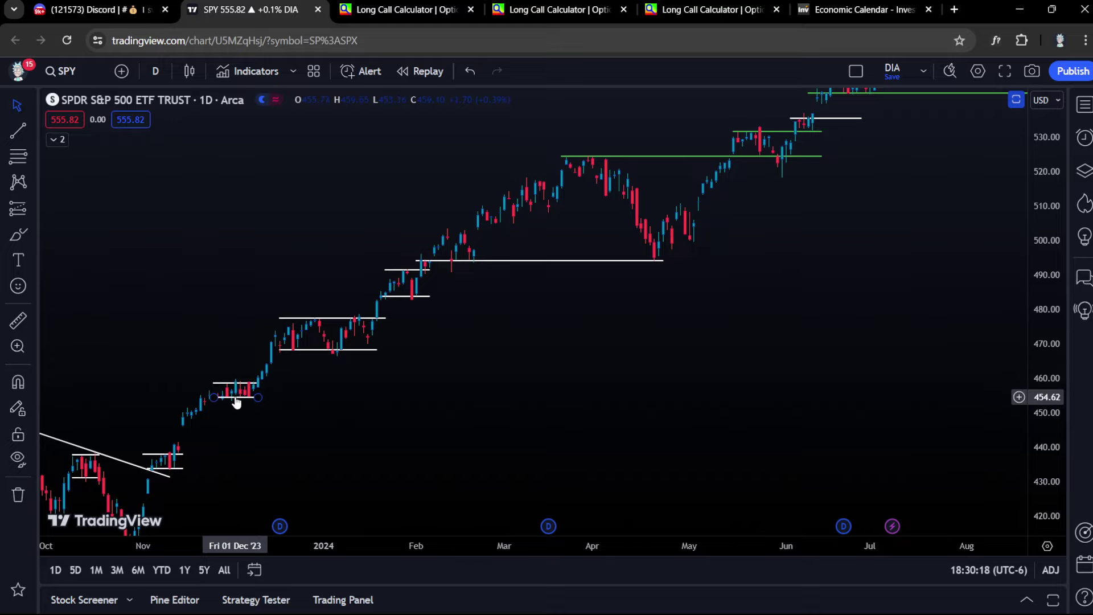
pyautogui.moveTo(615, 320); pyautogui.dragTo(548, 414)
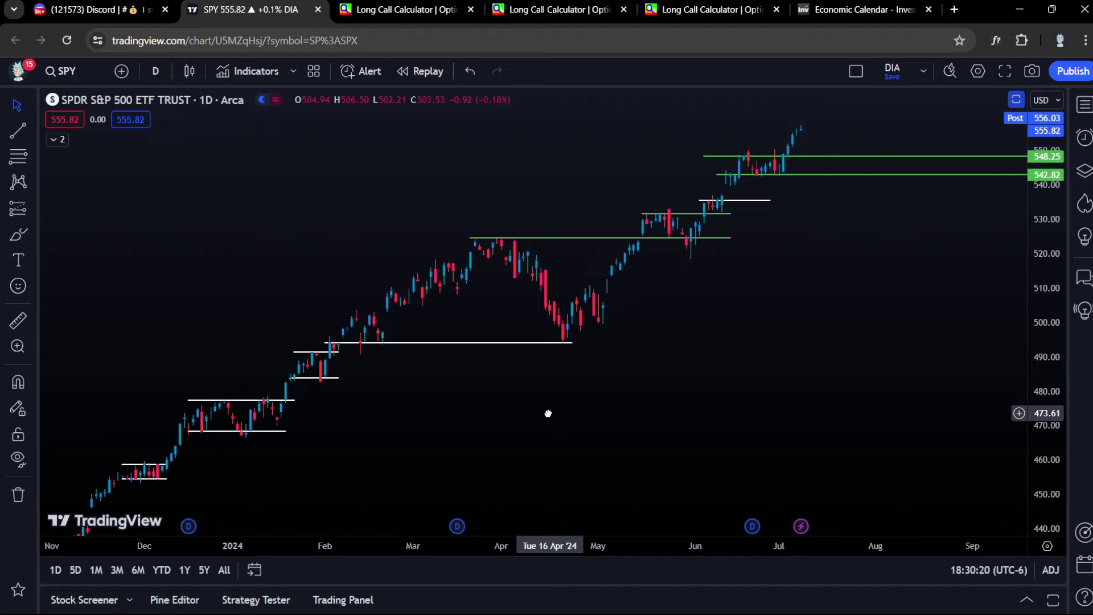
pyautogui.scroll(1, 544, 409)
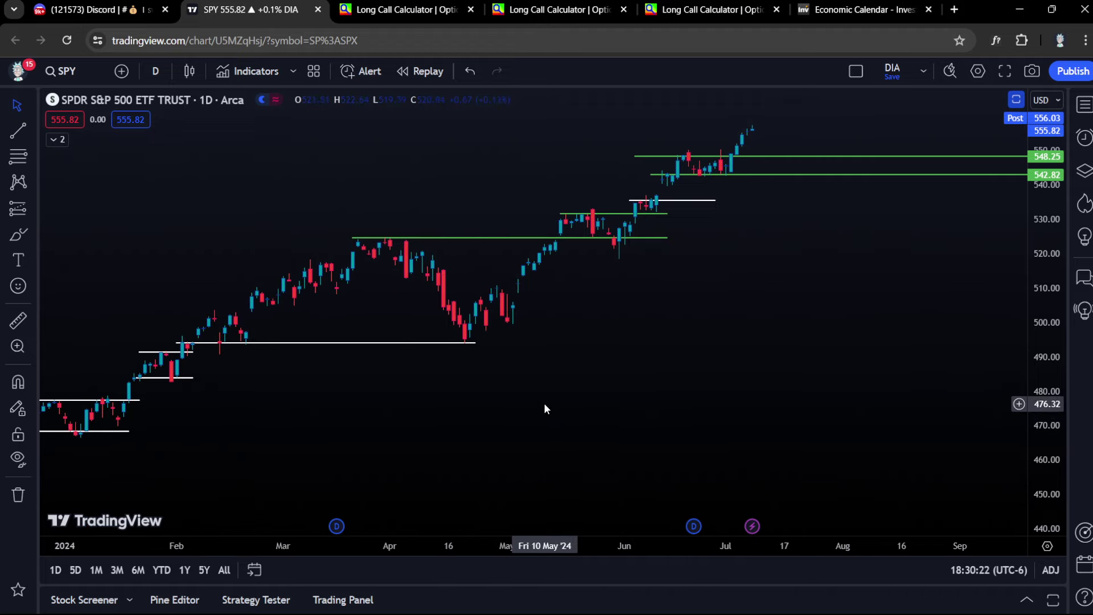
# Step: Load the CRWD daily chart and stretch its price scale around the triangle pattern
pyautogui.write('CRWD')
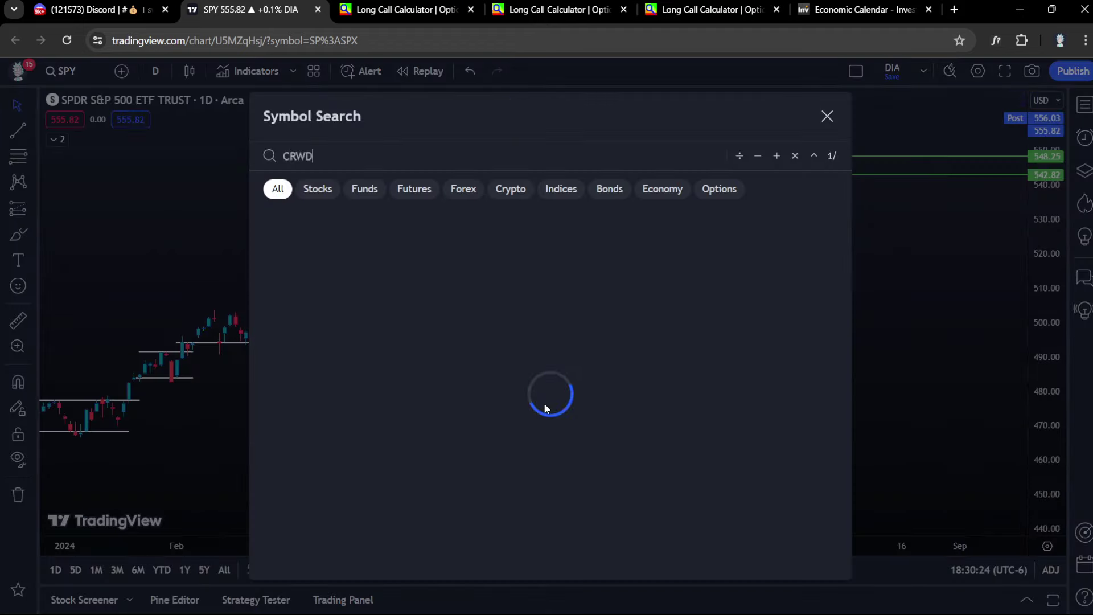
pyautogui.press('Return')
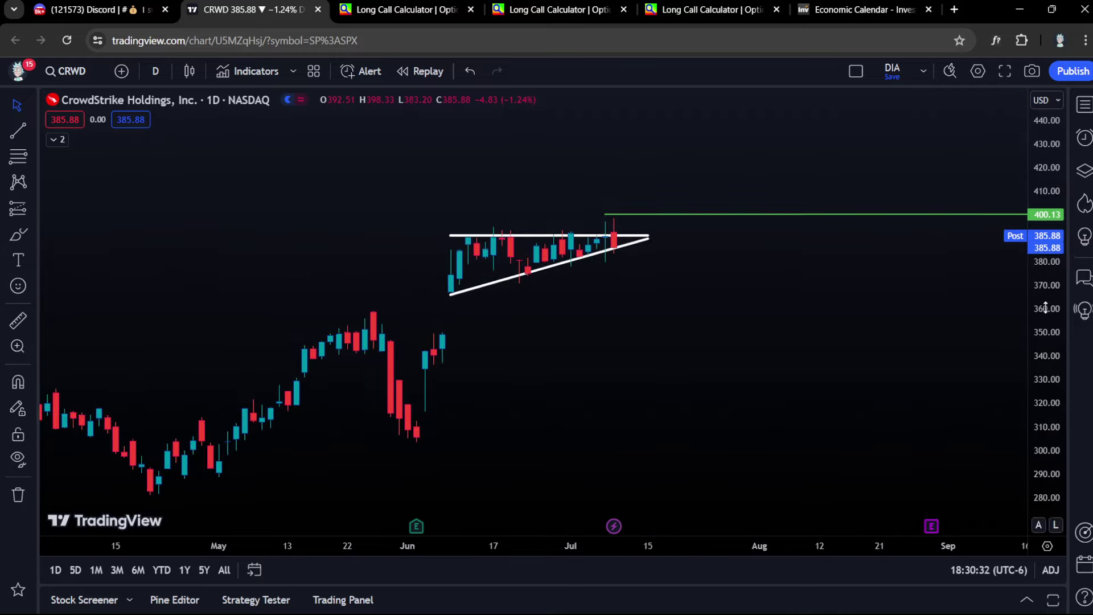
pyautogui.moveTo(1046, 318); pyautogui.dragTo(1046, 299)
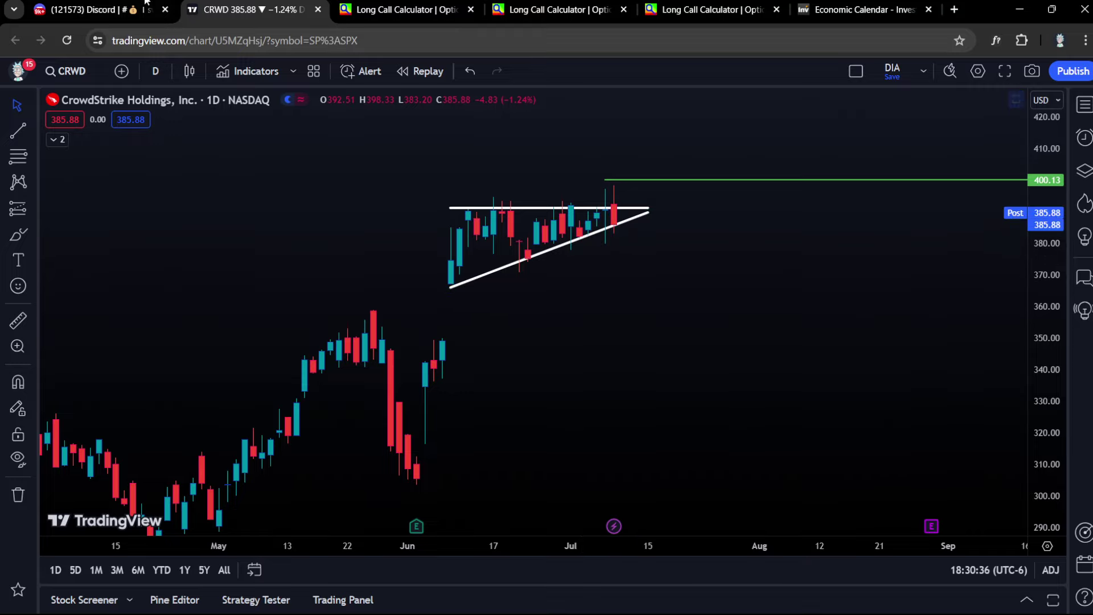
# Step: Switch to Discord, go back through the swing-trades channel to the June 17 GOOGL $180c alert, and inspect its chart enlarged
pyautogui.click(159, 9)
pyautogui.scroll(10, 447, 300)
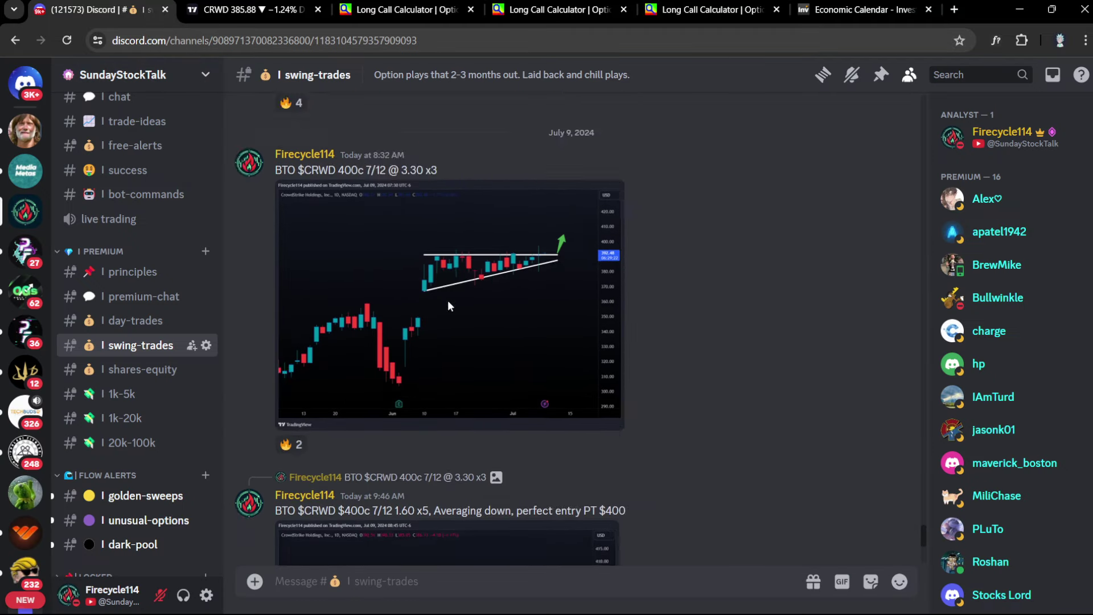
pyautogui.scroll(10, 448, 297)
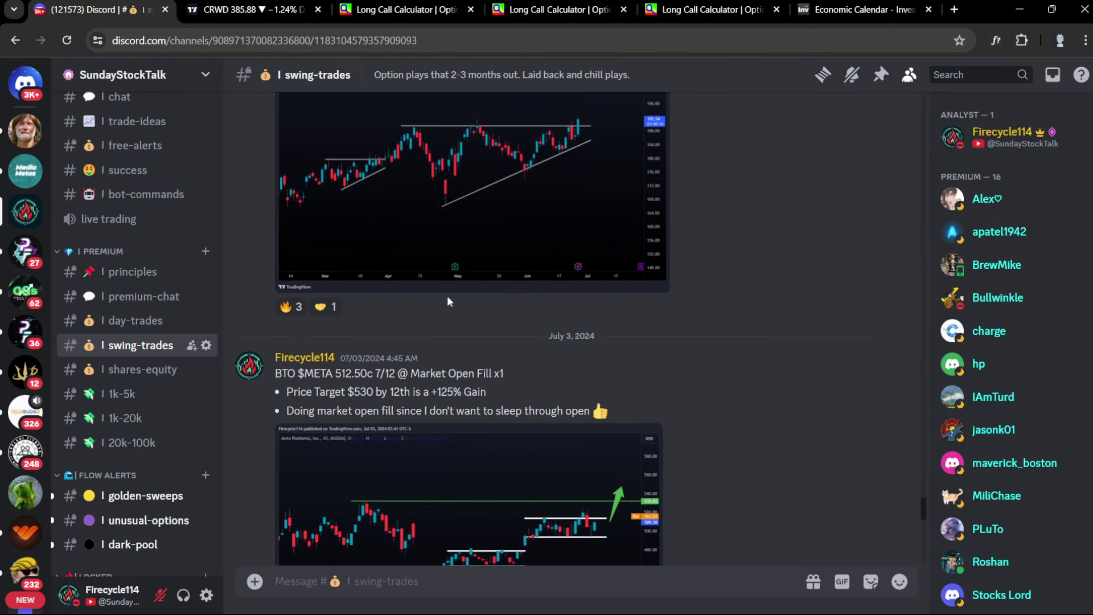
pyautogui.scroll(10, 447, 302)
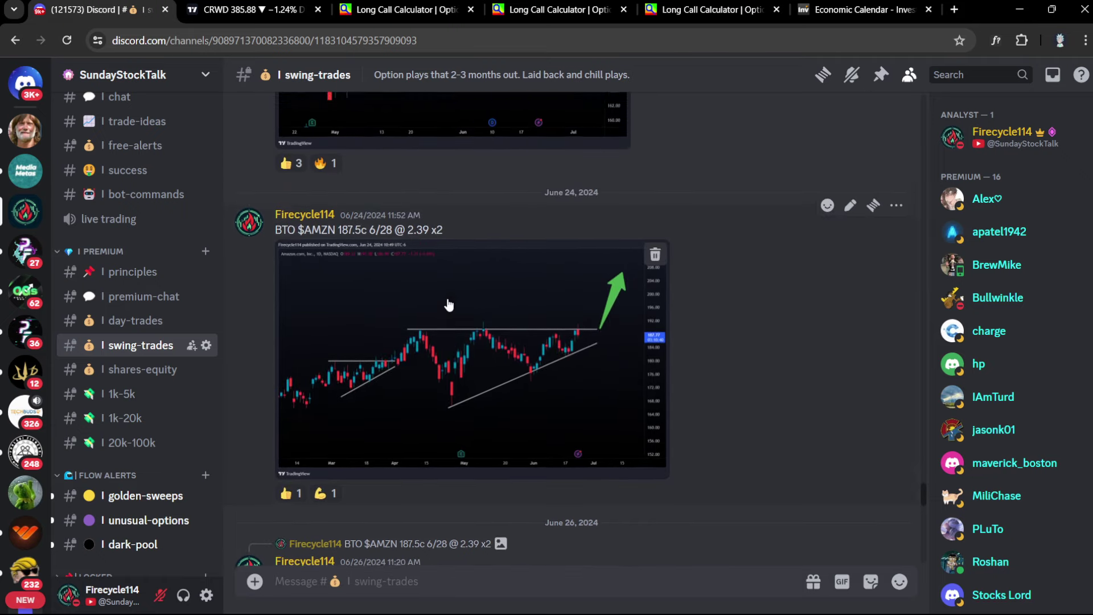
pyautogui.scroll(2, 348, 211)
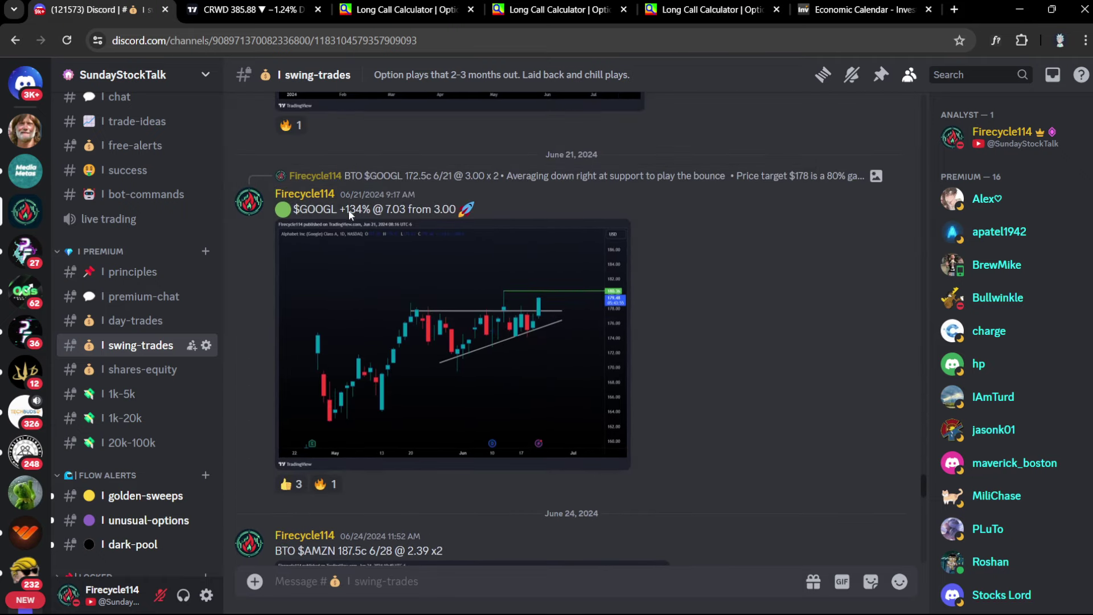
pyautogui.scroll(10, 355, 238)
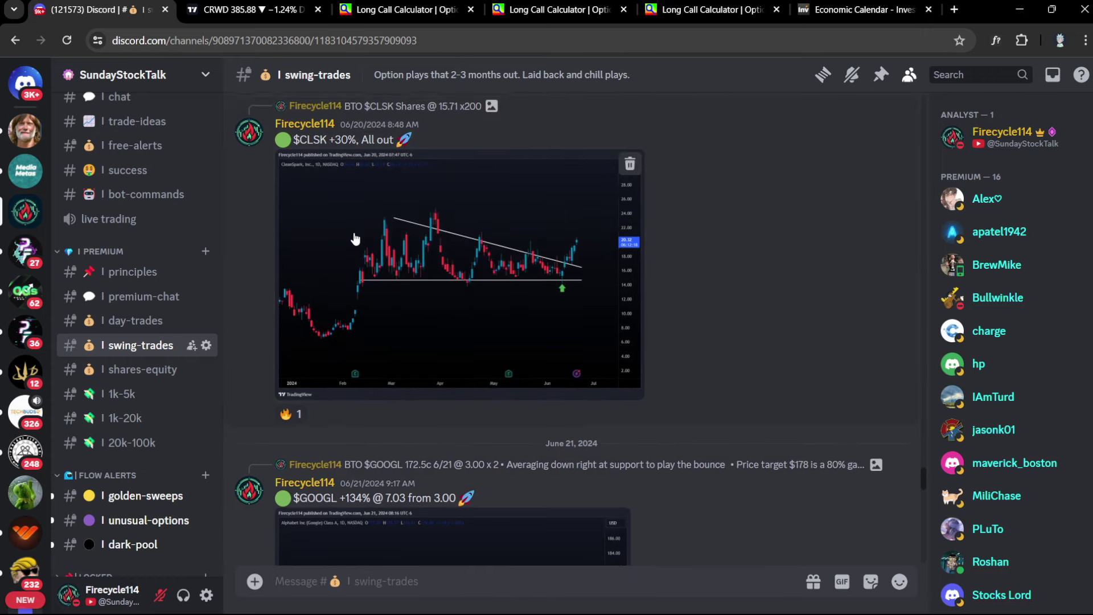
pyautogui.scroll(10, 355, 238)
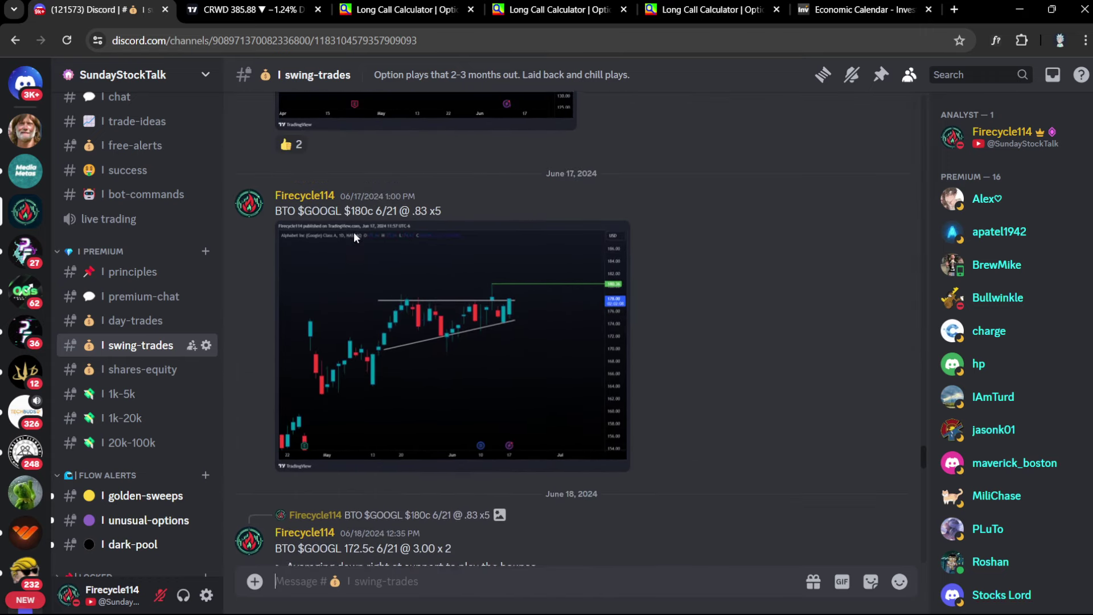
pyautogui.click(401, 275)
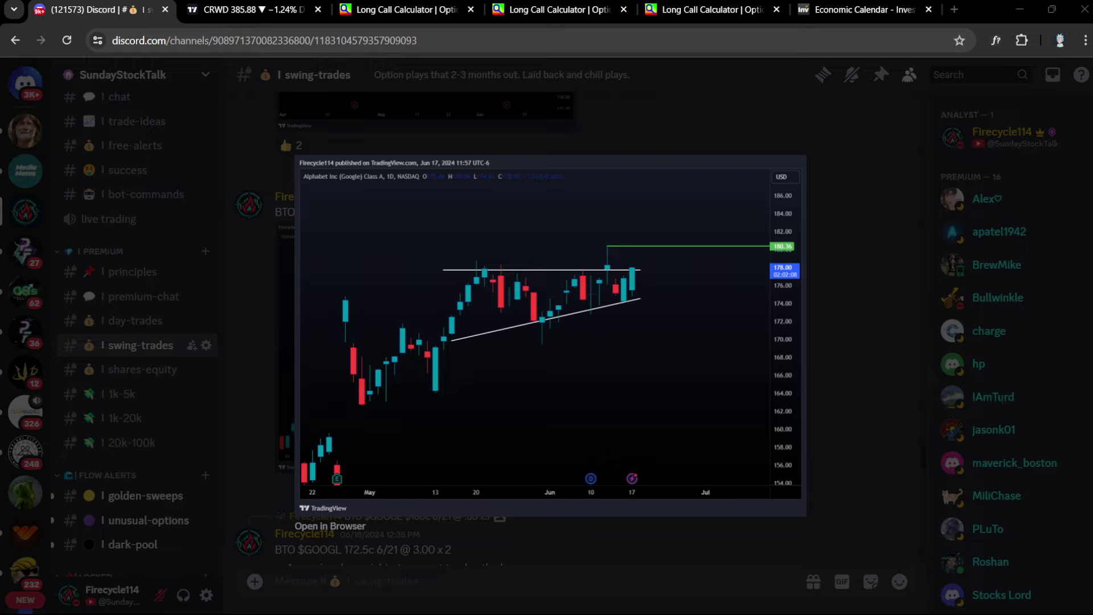
pyautogui.click(564, 357)
pyautogui.click(852, 266)
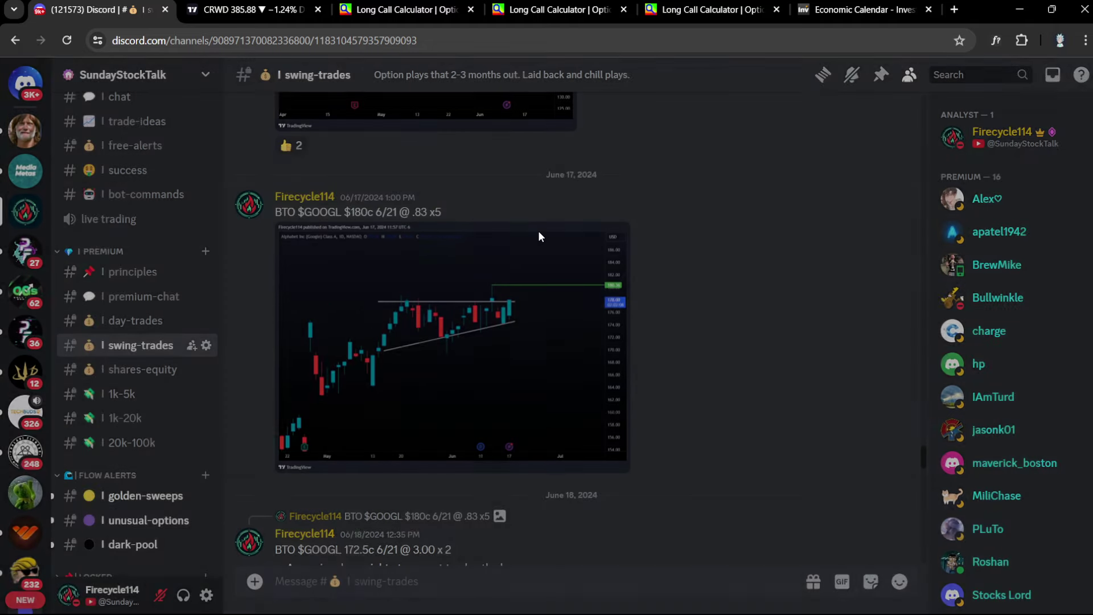
# Step: Inspect the enlarged chart of the June 18 GOOGL 172.5c post and compare it with the June 17 entry
pyautogui.scroll(-4, 521, 214)
pyautogui.scroll(-2, 504, 275)
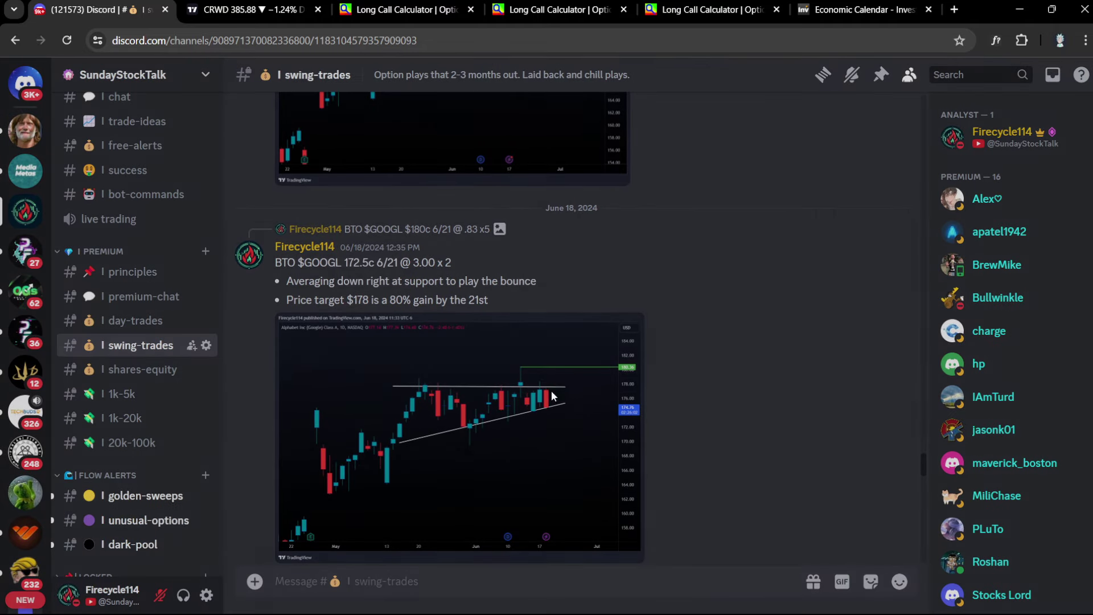
pyautogui.click(549, 393)
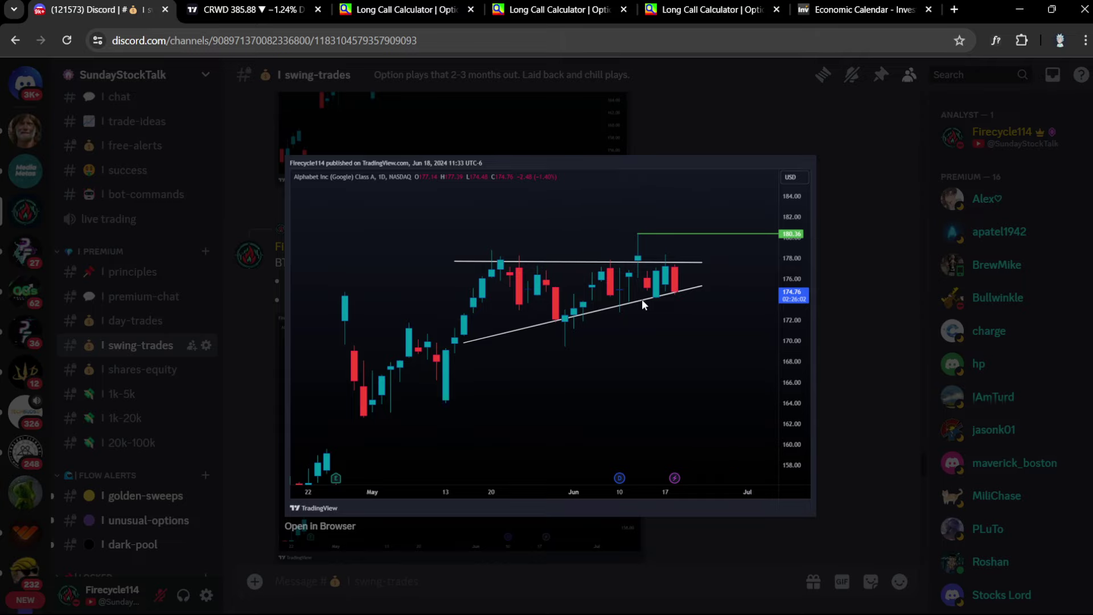
pyautogui.click(859, 285)
pyautogui.scroll(5, 634, 297)
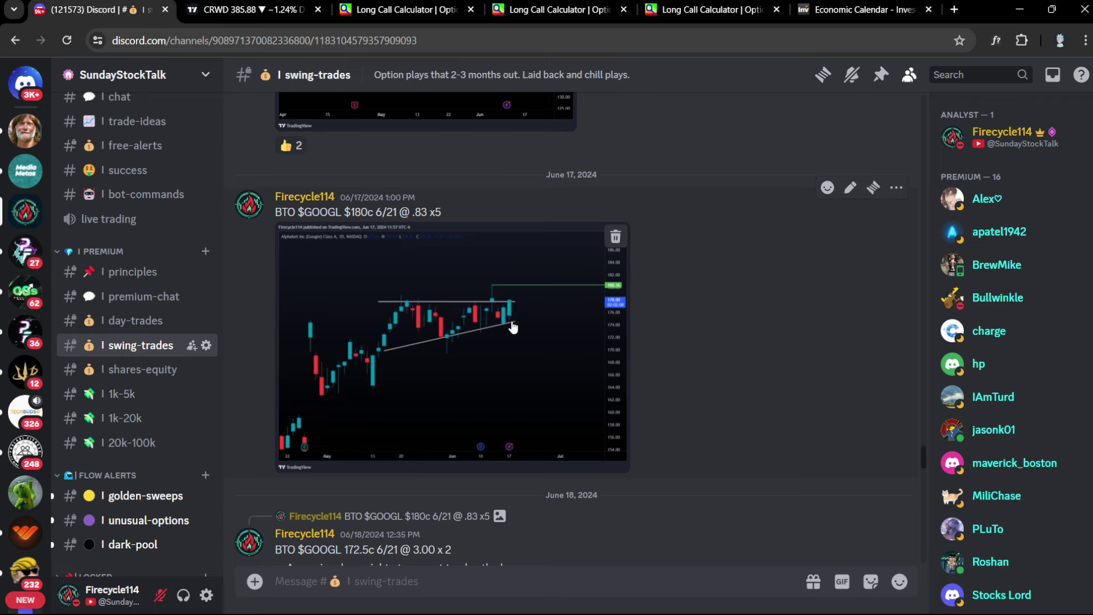
pyautogui.scroll(-5, 566, 297)
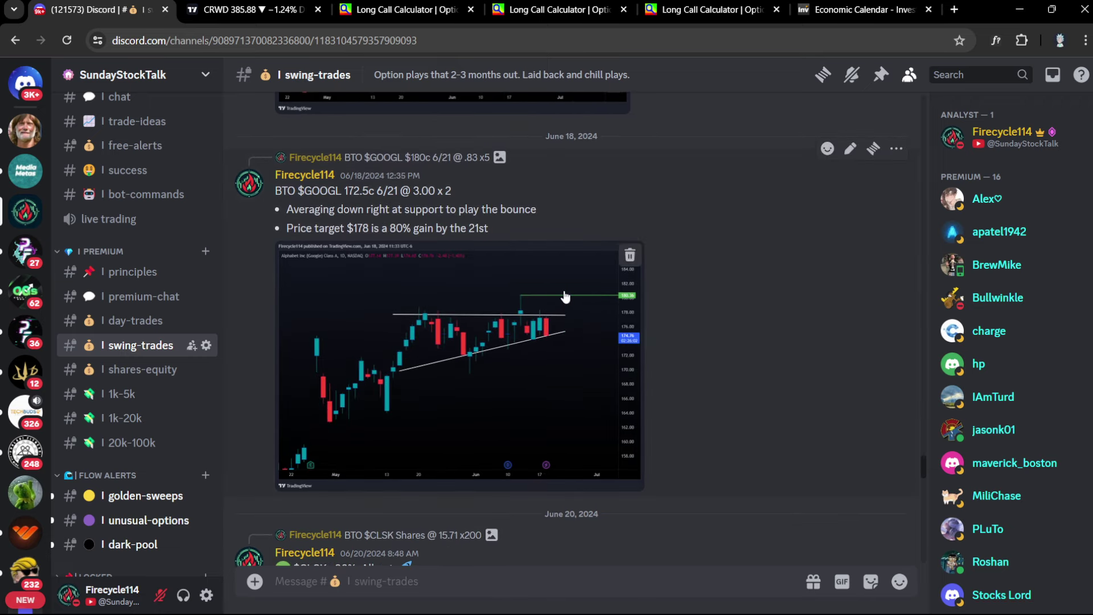
# Step: Find the June 21 GOOGL result post in the swing-trades channel and enlarge its chart
pyautogui.scroll(-4, 571, 308)
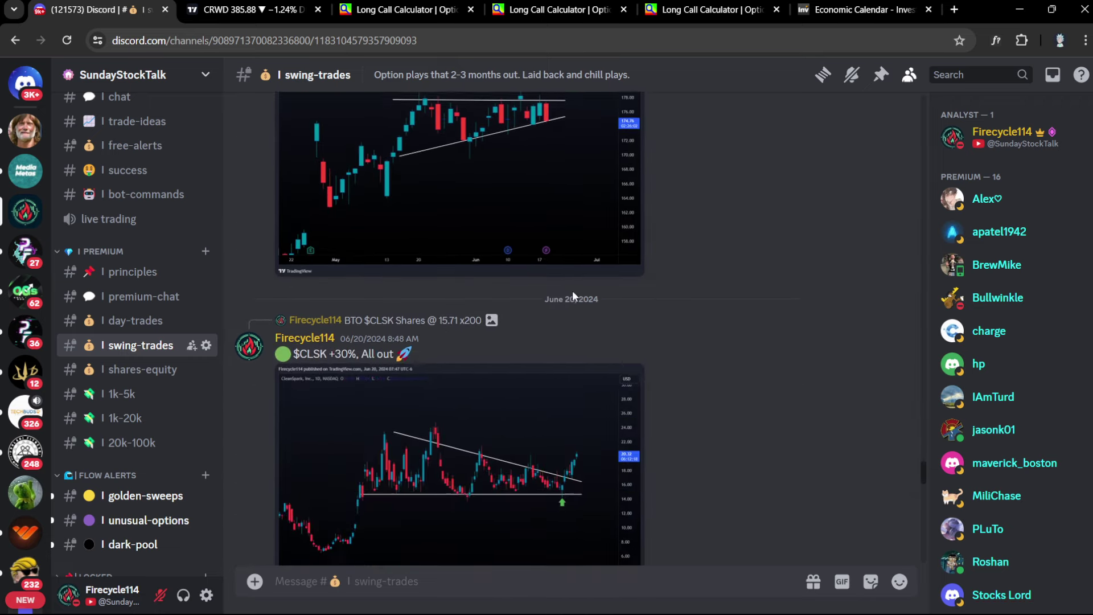
pyautogui.scroll(-5, 572, 288)
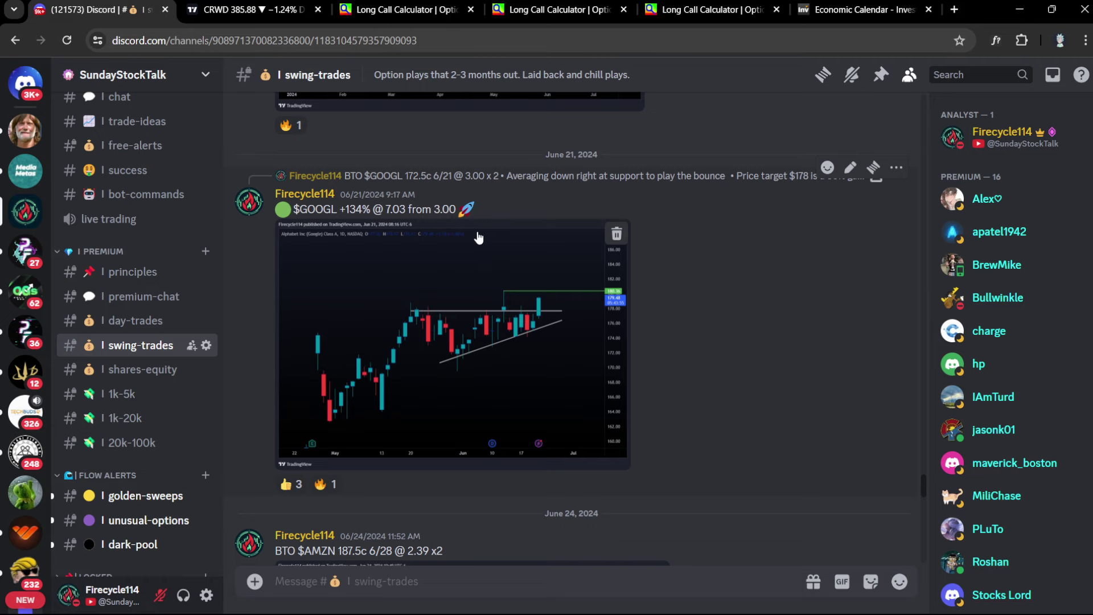
pyautogui.click(510, 321)
# Step: Return to the CRWD chart in TradingView and examine the triangle and the 400.13 level up close
pyautogui.click(237, 4)
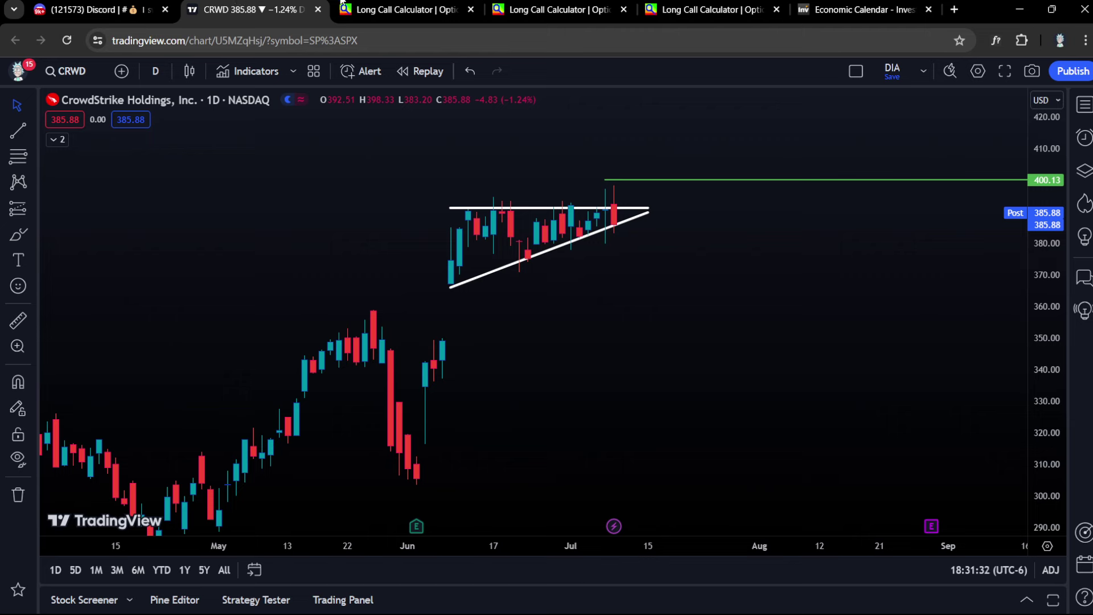
pyautogui.click(398, 9)
pyautogui.click(553, 9)
pyautogui.click(398, 10)
pyautogui.click(244, 9)
pyautogui.scroll(3, 522, 143)
pyautogui.moveTo(544, 219); pyautogui.dragTo(657, 276)
pyautogui.moveTo(1047, 339); pyautogui.dragTo(1047, 166)
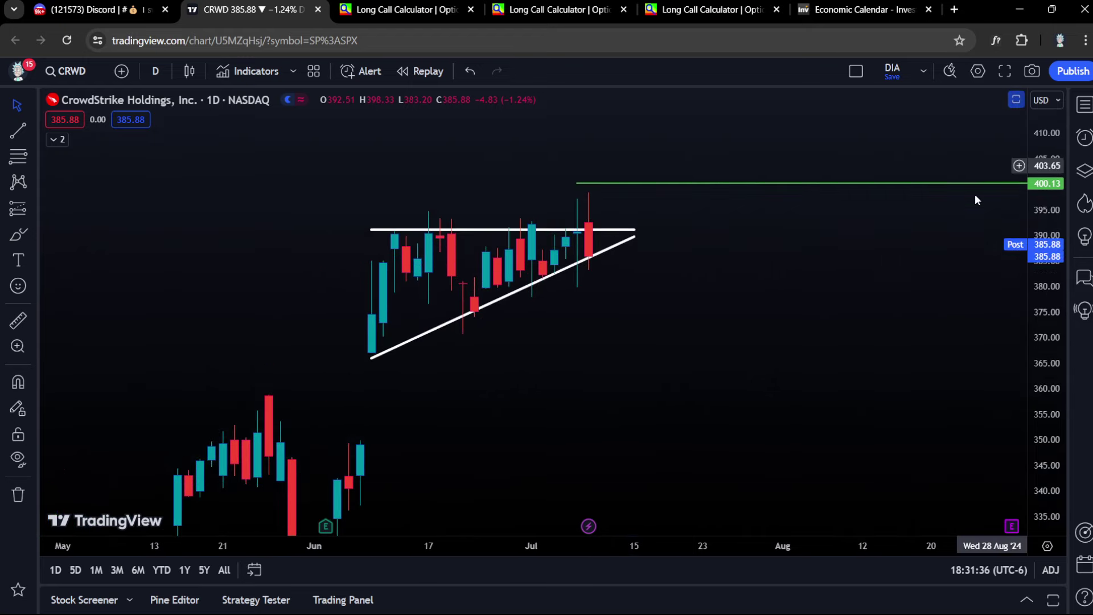
pyautogui.scroll(2, 556, 296)
pyautogui.moveTo(556, 296); pyautogui.dragTo(686, 272)
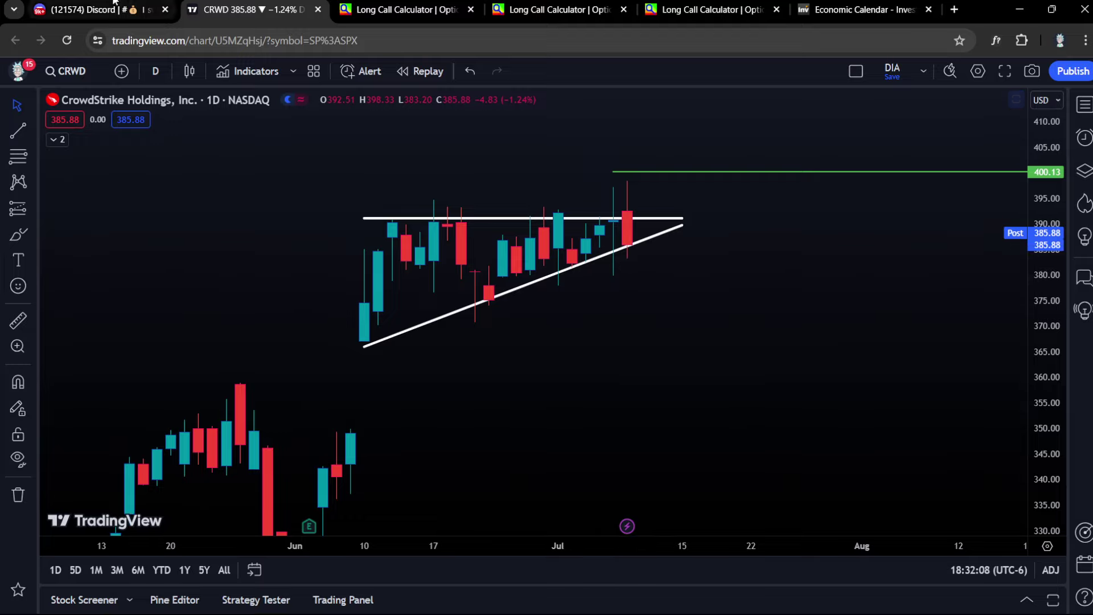
# Step: Compare the enlarged June 21 GOOGL chart in Discord with the rising trend line under CRWD's latest candle in TradingView
pyautogui.click(97, 9)
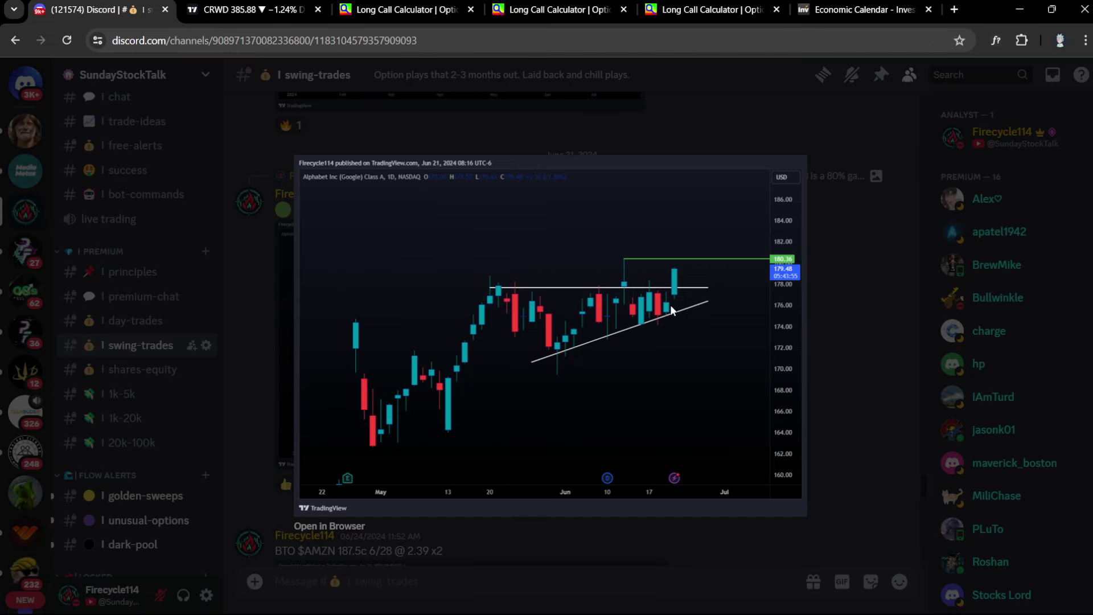
pyautogui.click(250, 10)
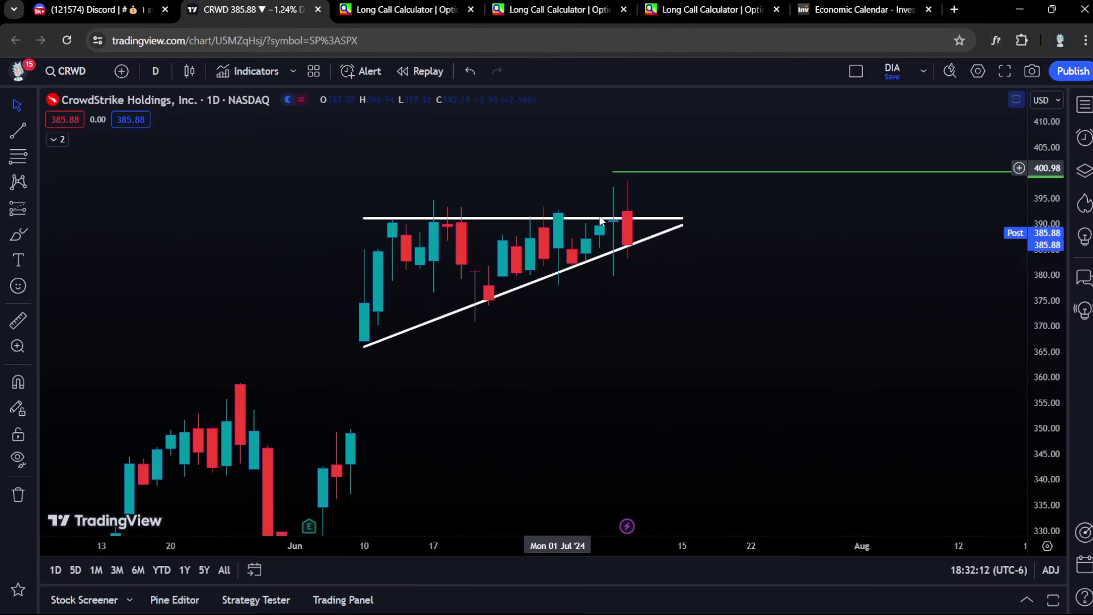
pyautogui.click(643, 241)
pyautogui.click(695, 275)
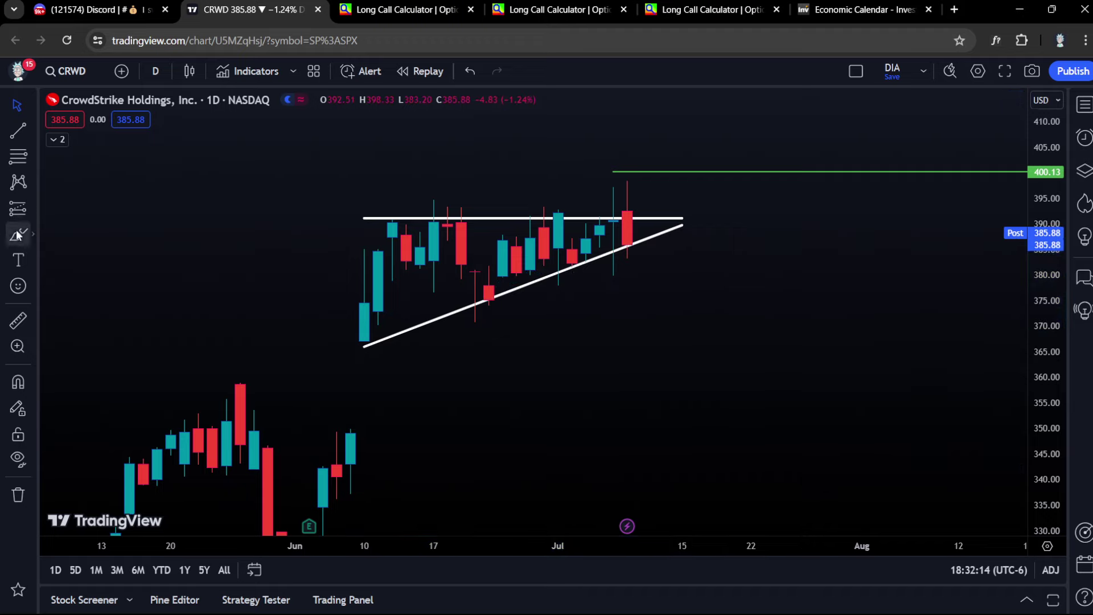
# Step: Circle three touches of the rising trend line under CRWD's triangle with the brush, and undo the circles
pyautogui.click(18, 234)
pyautogui.moveTo(500, 312)
pyautogui.mouseDown()
pyautogui.moveTo(473, 306)
pyautogui.moveTo(475, 293)
pyautogui.mouseUp()
pyautogui.moveTo(569, 265)
pyautogui.mouseDown()
pyautogui.moveTo(554, 284)
pyautogui.moveTo(574, 260)
pyautogui.moveTo(641, 255)
pyautogui.mouseUp()
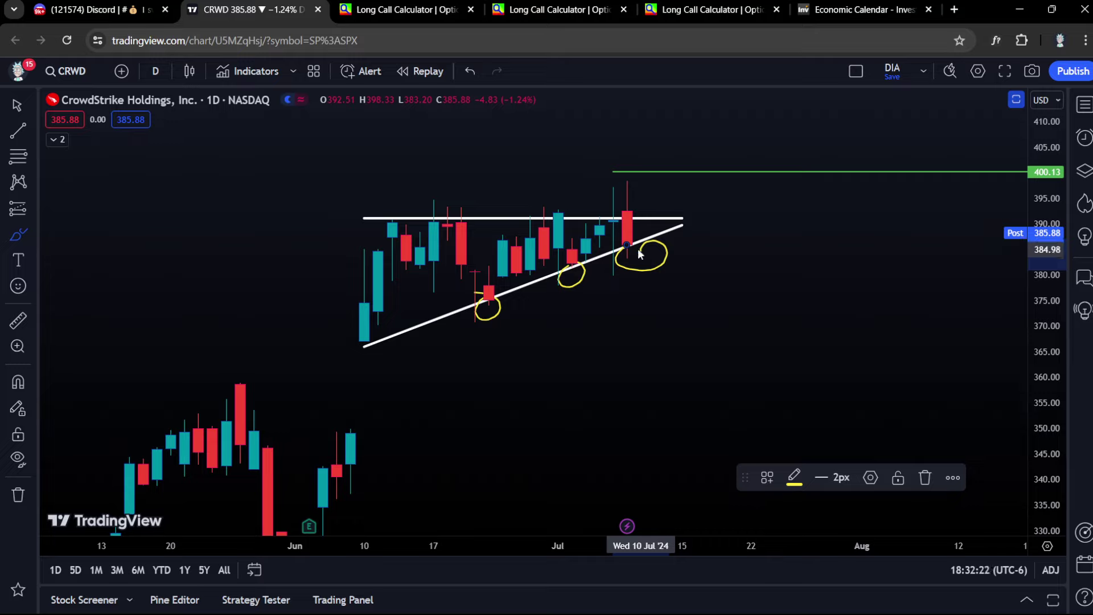
pyautogui.hotkey('ctrl', 'z')
pyautogui.hotkey('ctrl', 'z')
pyautogui.hotkey('ctrl', 'z')
# Step: Sketch a bearish rejection path under the triangle's rising line with the brush, and undo it
pyautogui.moveTo(641, 263); pyautogui.dragTo(681, 292)
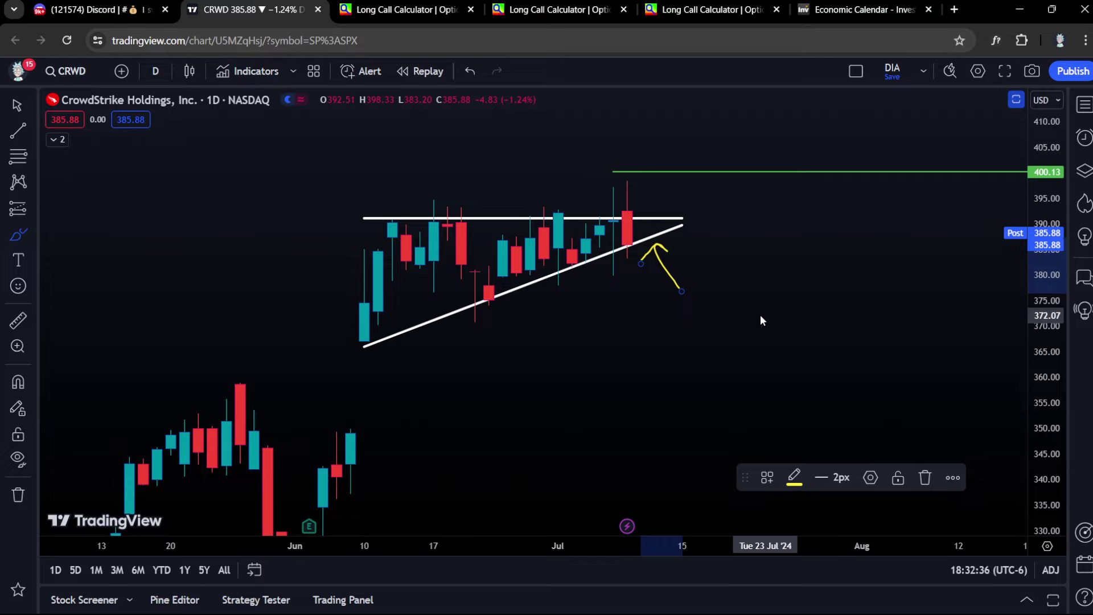
pyautogui.hotkey('ctrl', 'z')
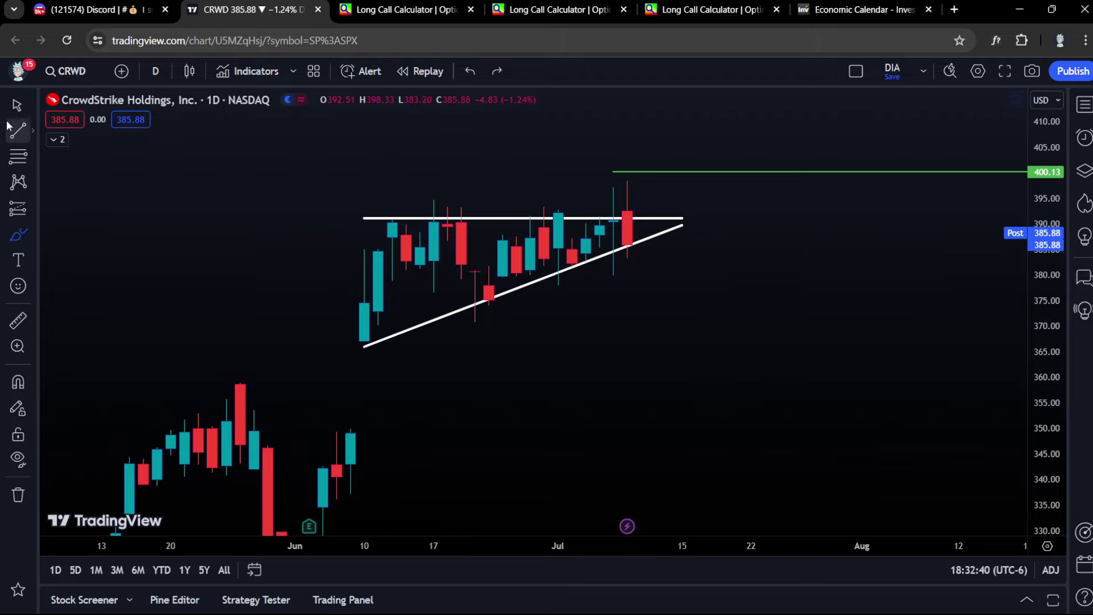
pyautogui.click(16, 105)
# Step: Switch the CRWD chart to the 5-minute interval and examine the July 9 morning candles up close
pyautogui.moveTo(182, 173); pyautogui.dragTo(187, 194)
pyautogui.scroll(1, 186, 194)
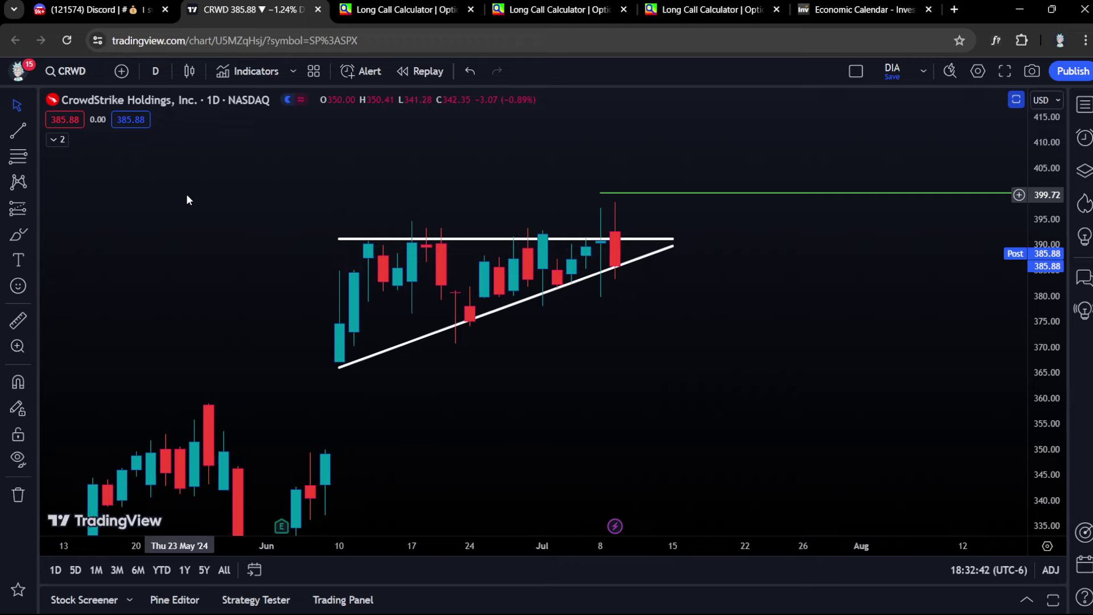
pyautogui.click(155, 71)
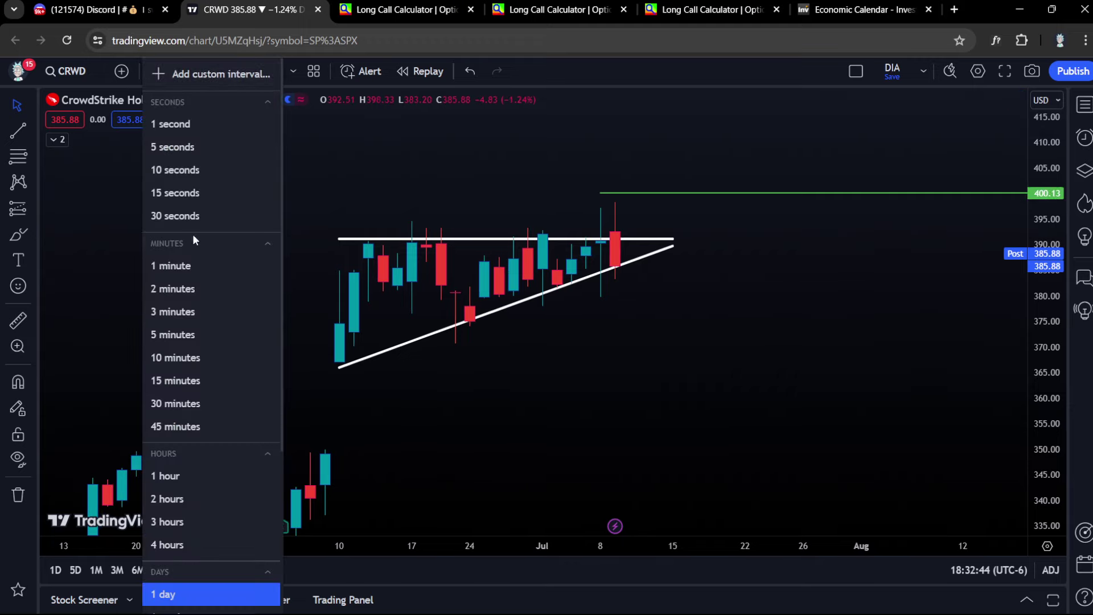
pyautogui.click(184, 336)
pyautogui.scroll(-7, 503, 384)
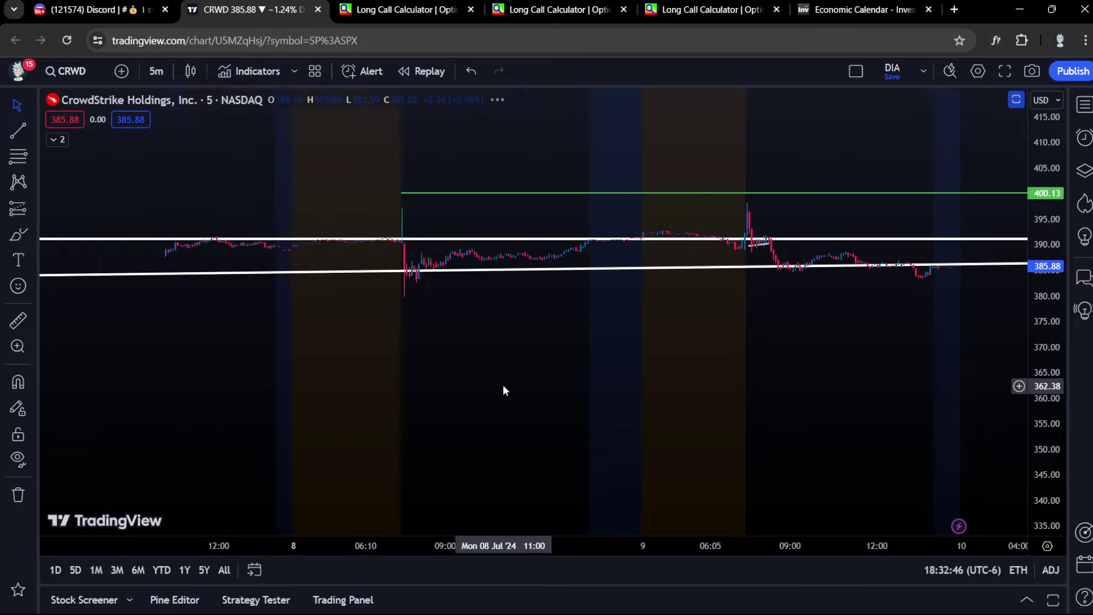
pyautogui.scroll(3, 503, 384)
pyautogui.scroll(1, 503, 386)
pyautogui.moveTo(603, 378); pyautogui.dragTo(681, 481)
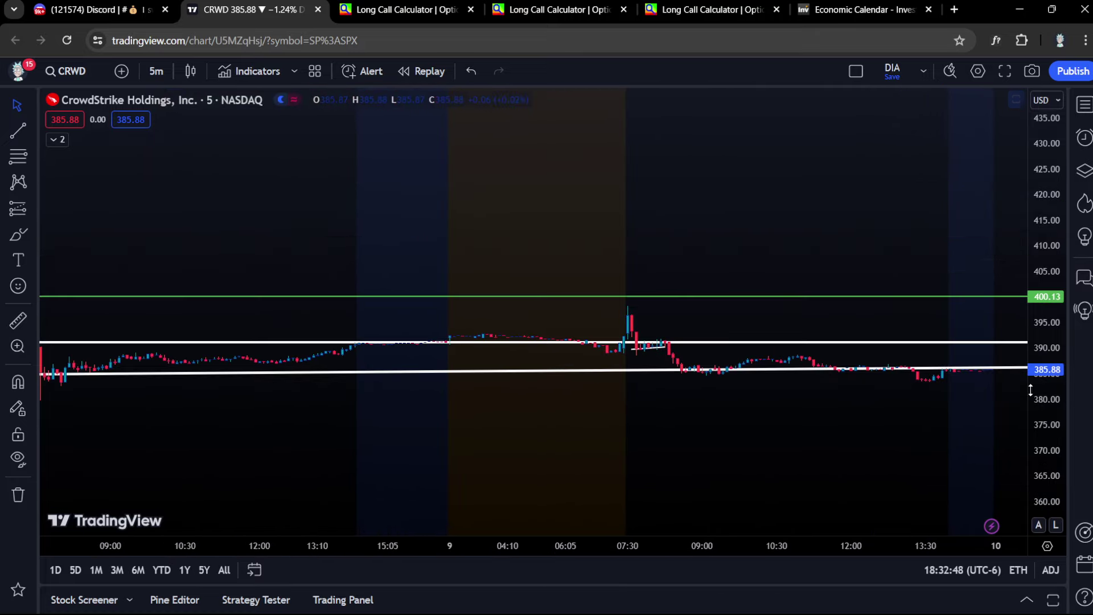
pyautogui.moveTo(1037, 451); pyautogui.dragTo(1038, 171)
pyautogui.scroll(5, 534, 355)
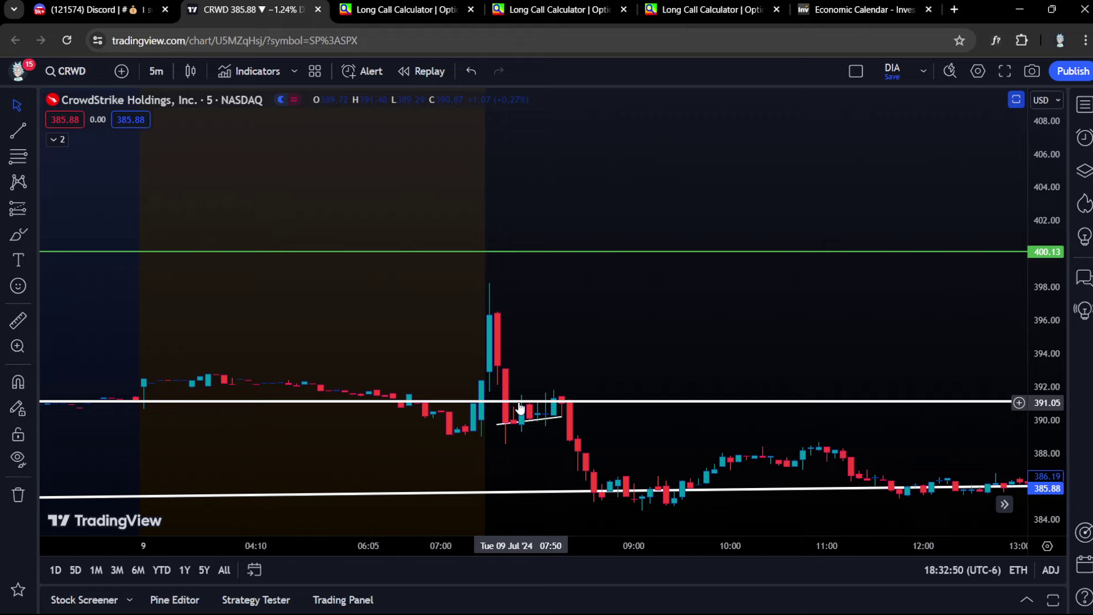
pyautogui.scroll(2, 486, 386)
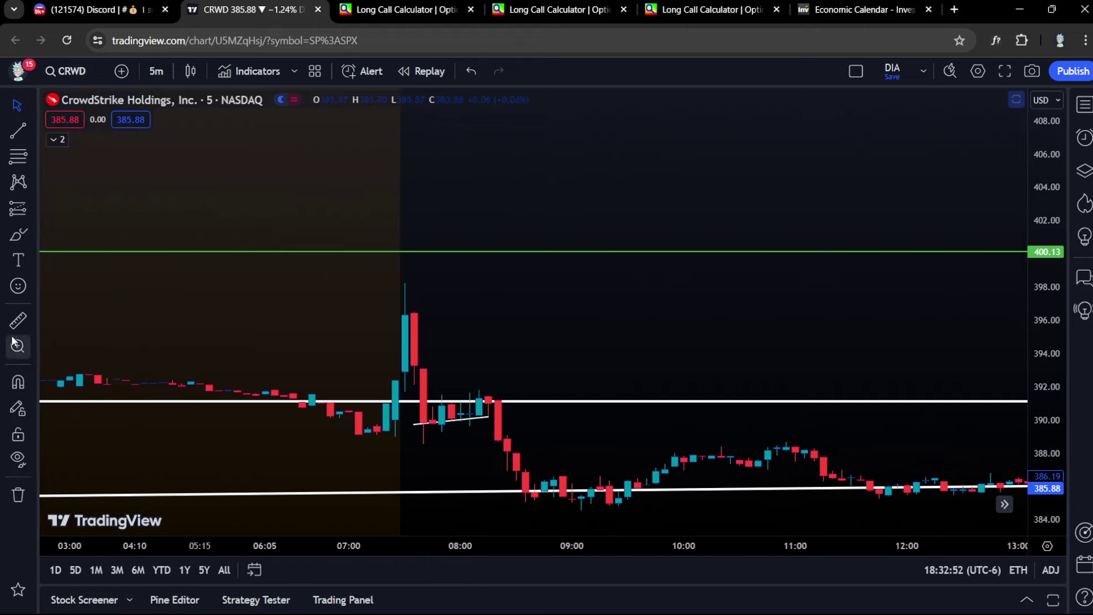
# Step: Measure CRWD's July 9 opening spike on the 5-minute chart and examine the rest of that session
pyautogui.click(398, 415)
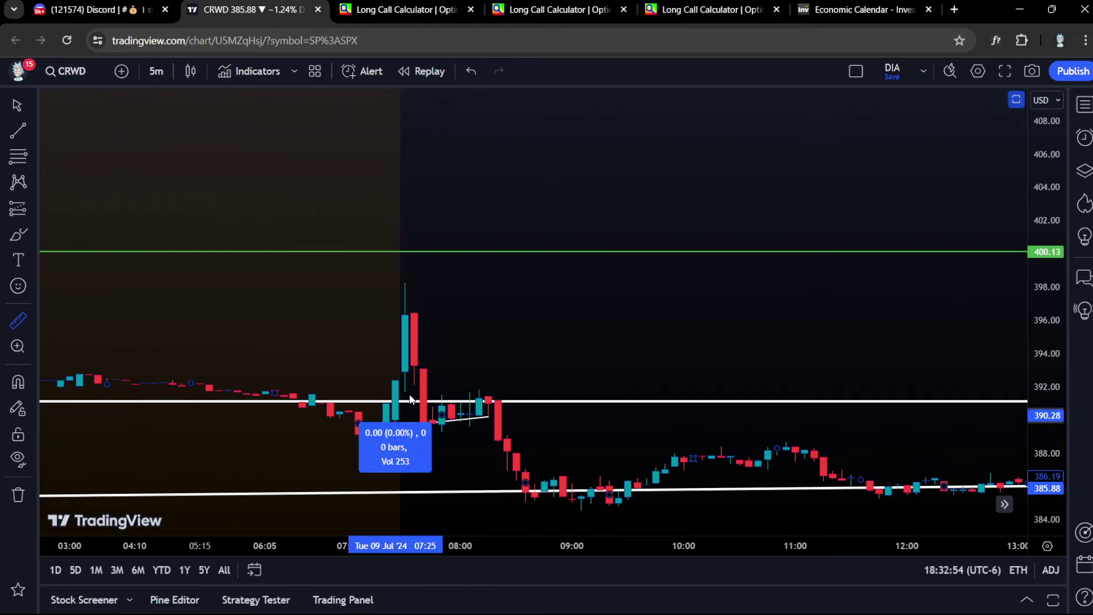
pyautogui.click(442, 285)
pyautogui.moveTo(562, 316); pyautogui.dragTo(461, 291)
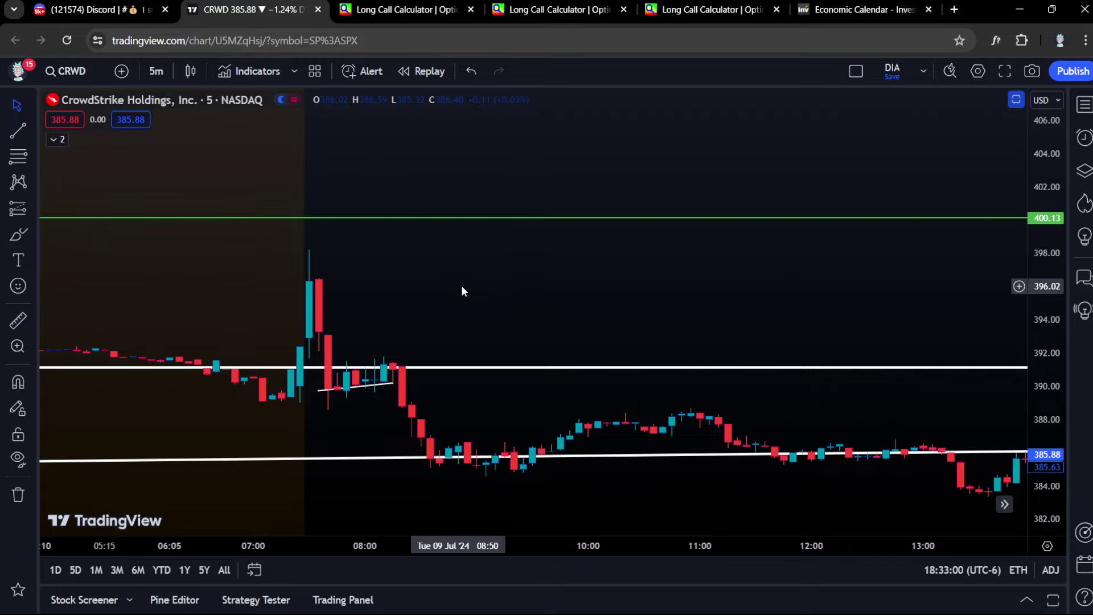
pyautogui.scroll(-2, 462, 286)
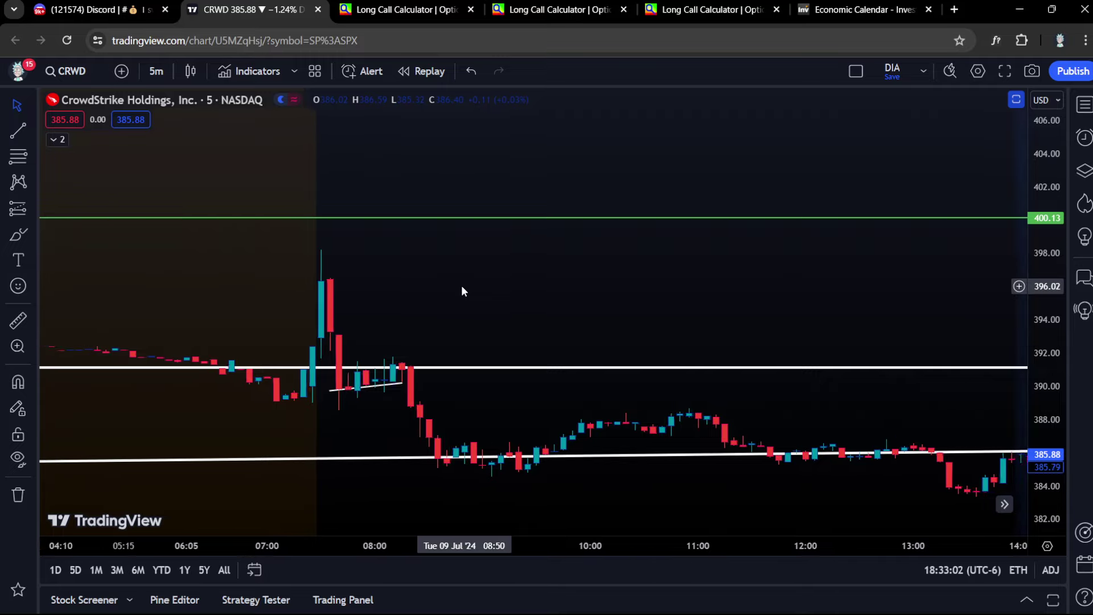
pyautogui.moveTo(545, 285); pyautogui.dragTo(500, 279)
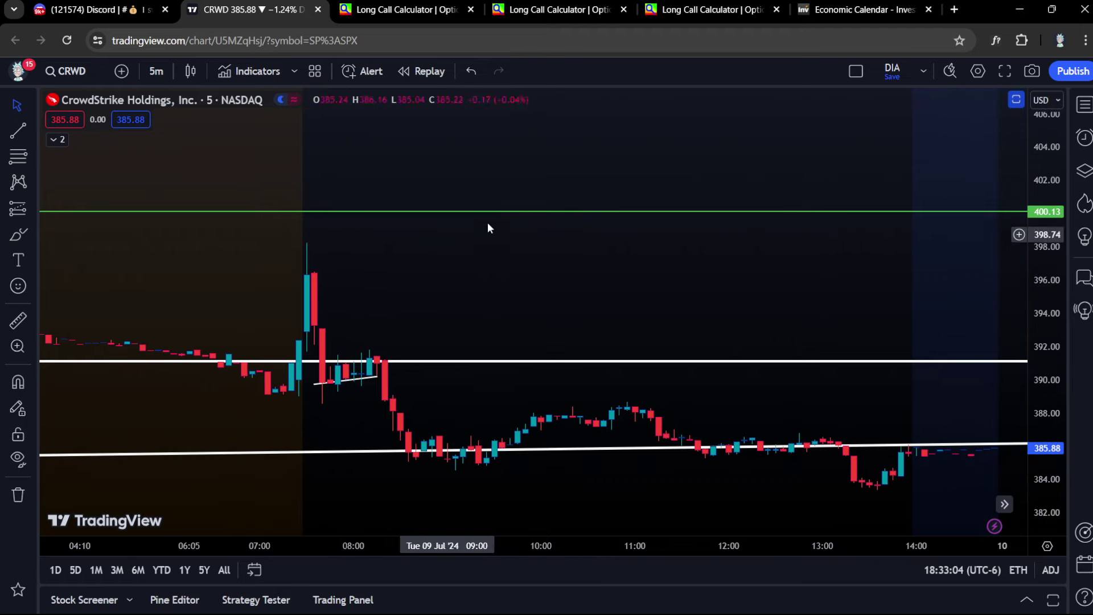
pyautogui.moveTo(618, 268); pyautogui.dragTo(568, 248)
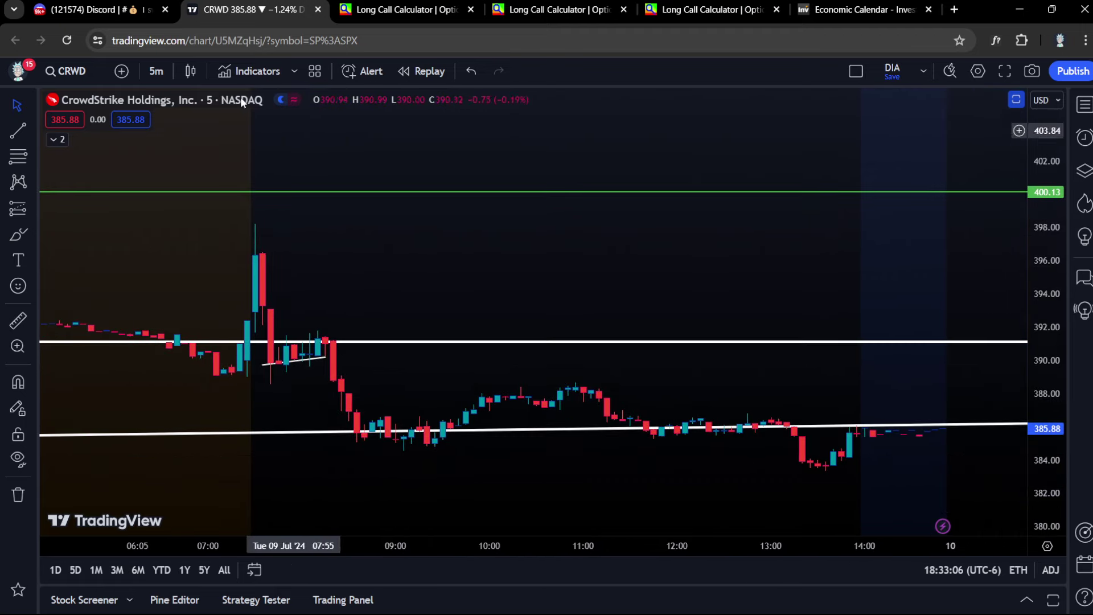
# Step: Return the CRWD chart to the daily interval and examine the triangle and its latest candles up close
pyautogui.click(156, 70)
pyautogui.scroll(-2, 219, 563)
pyautogui.click(187, 459)
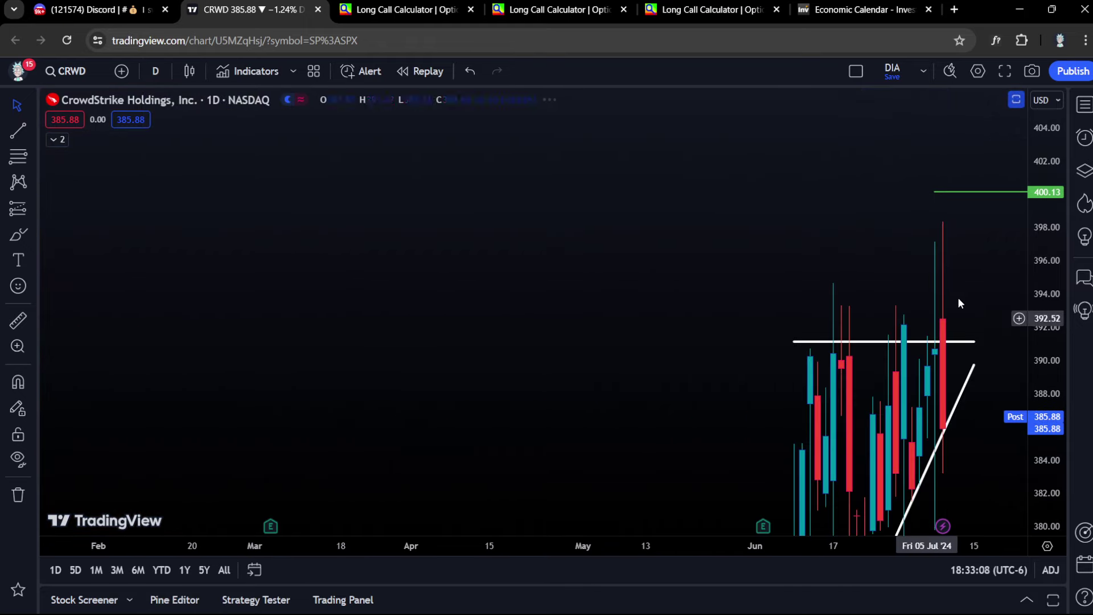
pyautogui.scroll(2, 1002, 449)
pyautogui.moveTo(1002, 449); pyautogui.dragTo(829, 326)
pyautogui.scroll(2, 828, 326)
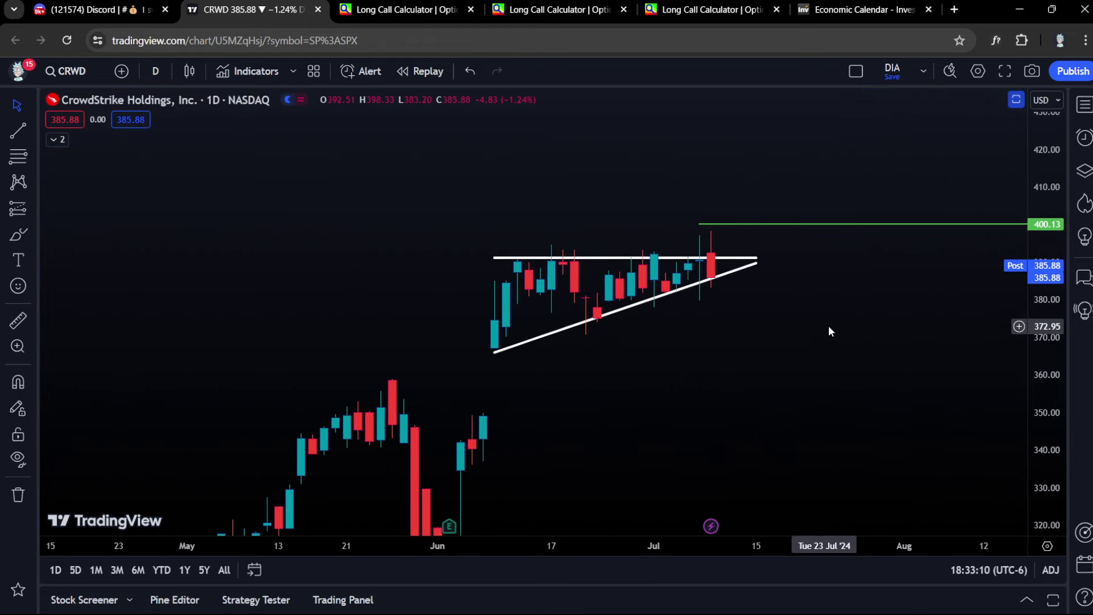
pyautogui.scroll(2, 727, 276)
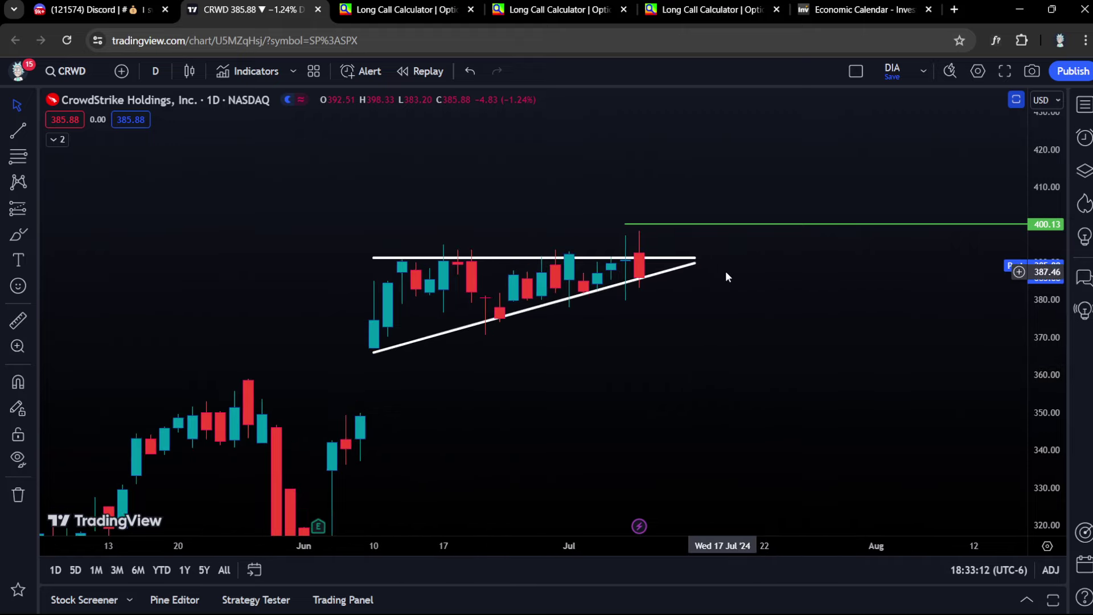
pyautogui.moveTo(1037, 313); pyautogui.dragTo(1002, 239)
pyautogui.scroll(1, 740, 308)
pyautogui.moveTo(669, 290); pyautogui.dragTo(834, 379)
pyautogui.scroll(2, 798, 336)
pyautogui.moveTo(684, 331); pyautogui.dragTo(703, 333)
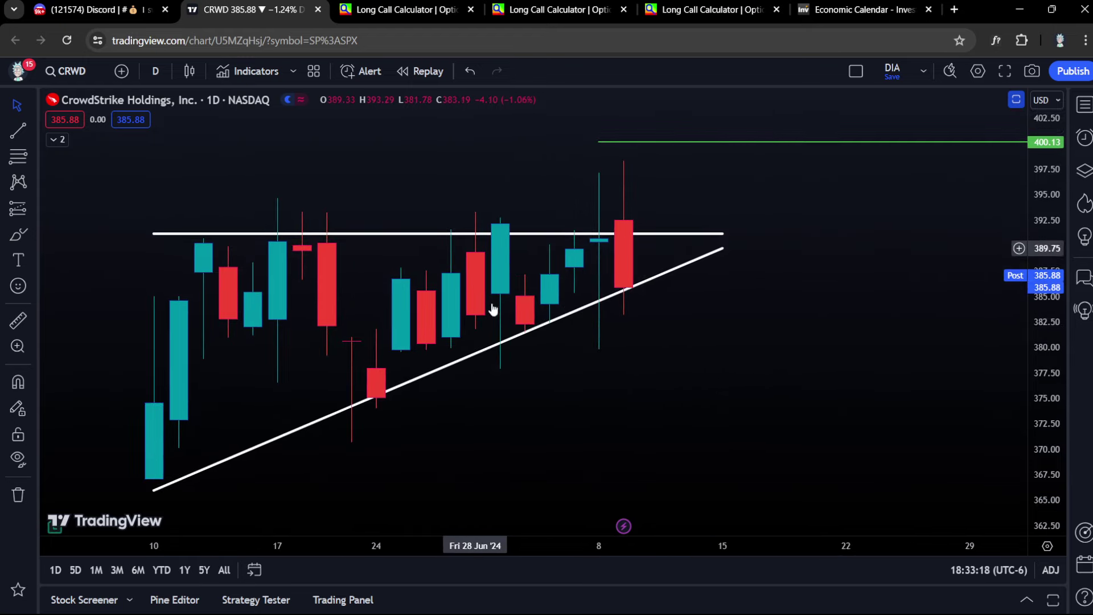
# Step: Measure the triangle's height from its flat top line to the rising trend line at the July 1 candle
pyautogui.click(18, 320)
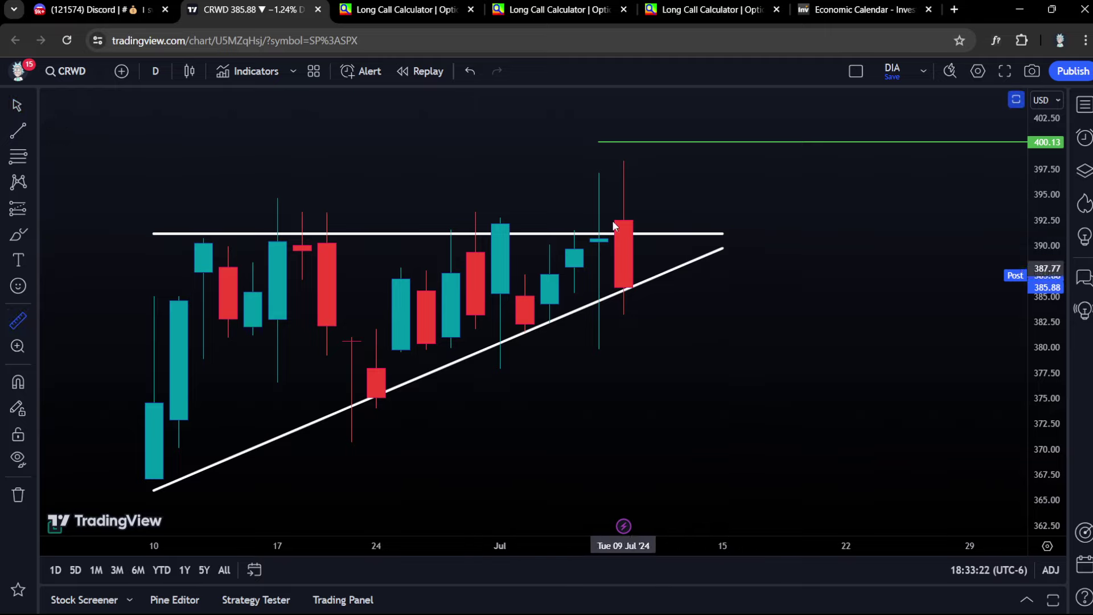
pyautogui.click(496, 234)
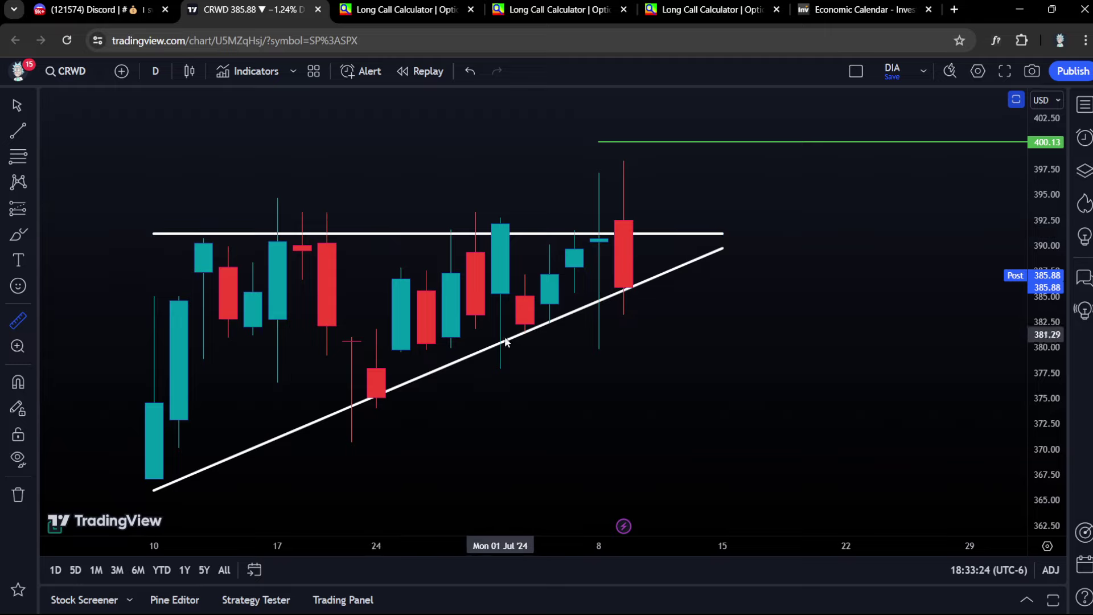
pyautogui.click(493, 364)
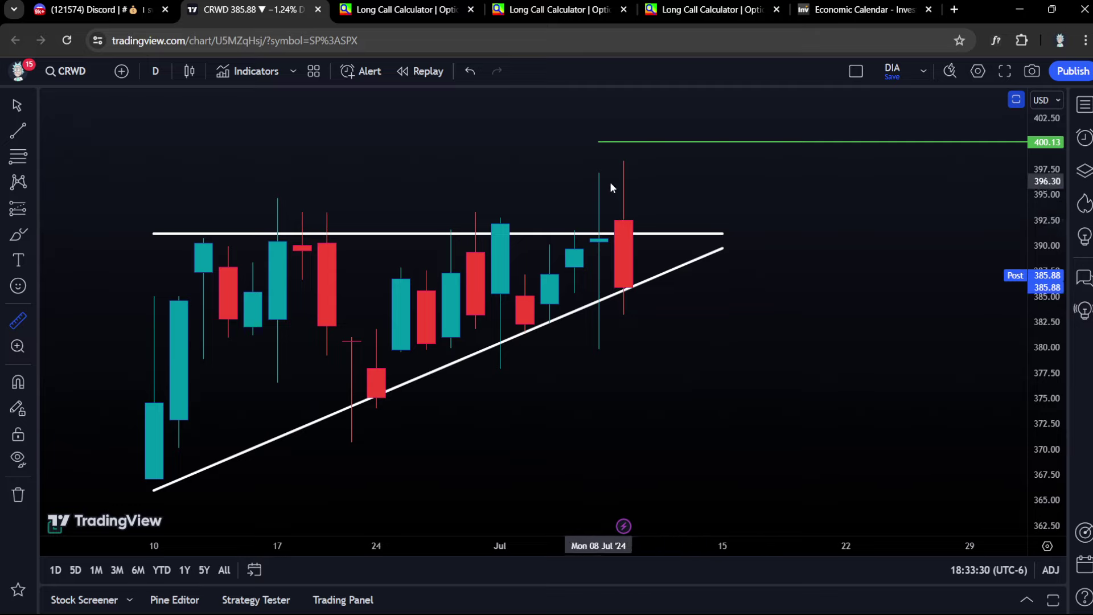
pyautogui.moveTo(668, 220); pyautogui.dragTo(698, 223)
pyautogui.click(699, 223)
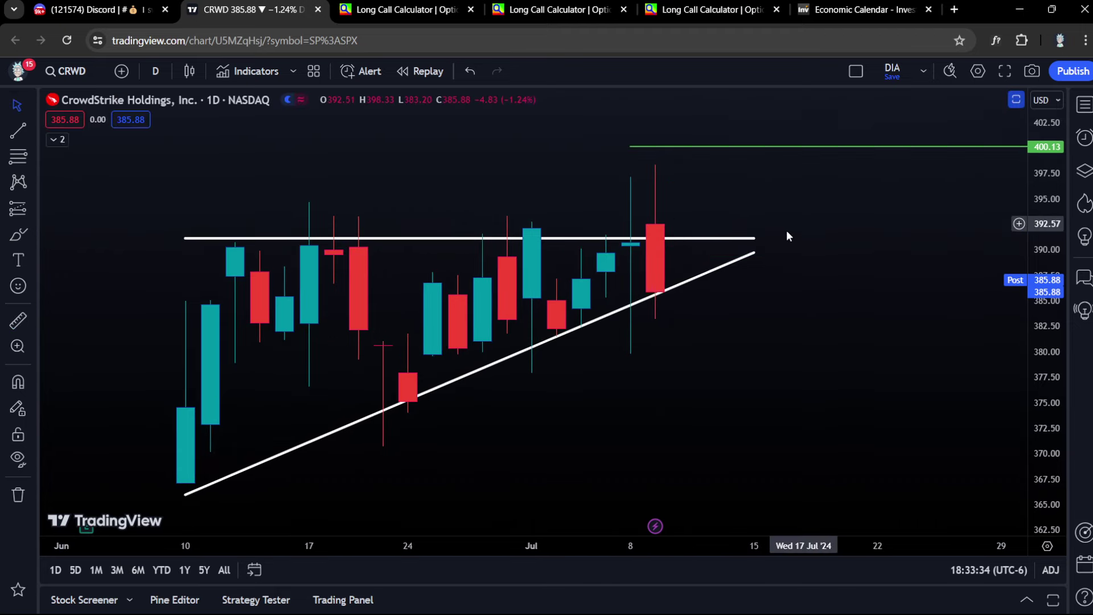
# Step: Recolor the triangle's flat top line yellow and circle its far end beyond the latest candle with the brush
pyautogui.click(690, 239)
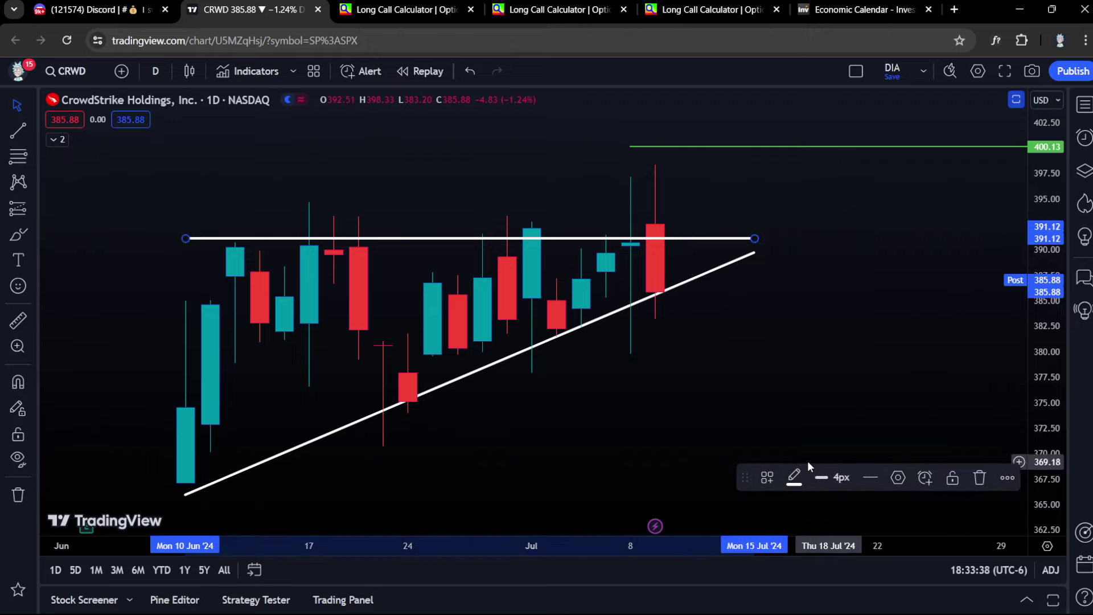
pyautogui.click(796, 477)
pyautogui.click(827, 408)
pyautogui.click(829, 293)
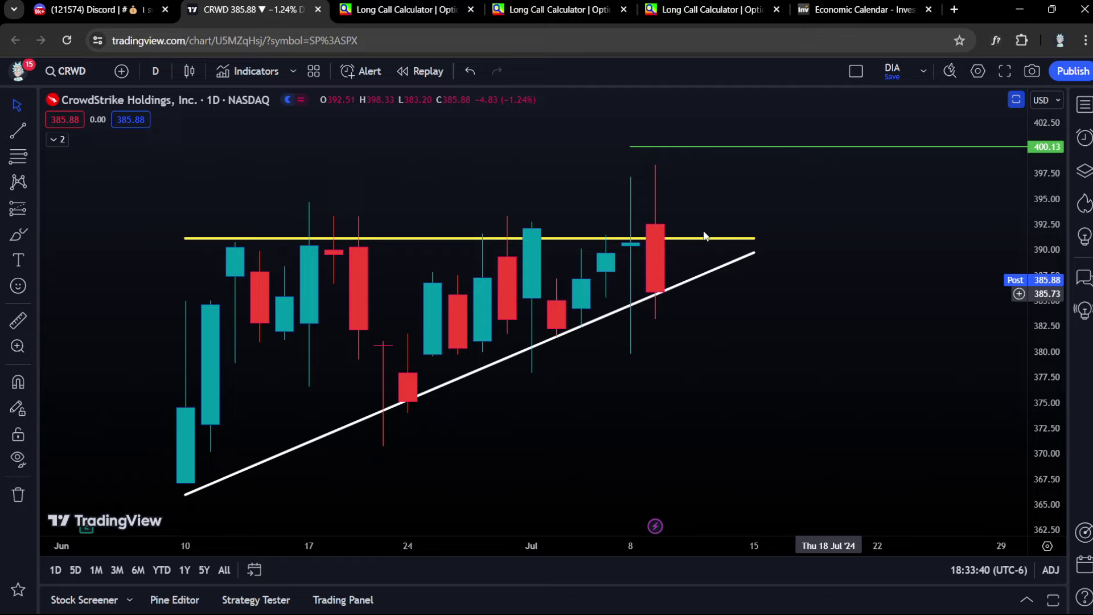
pyautogui.click(19, 234)
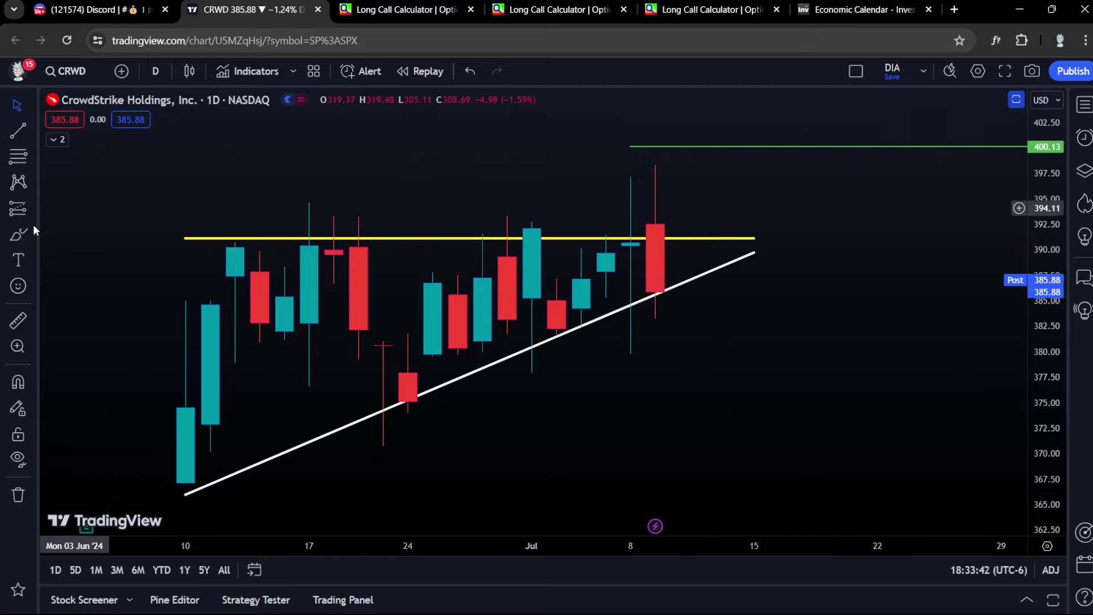
pyautogui.moveTo(708, 216)
pyautogui.mouseDown()
pyautogui.moveTo(719, 242)
pyautogui.moveTo(710, 220)
pyautogui.mouseUp()
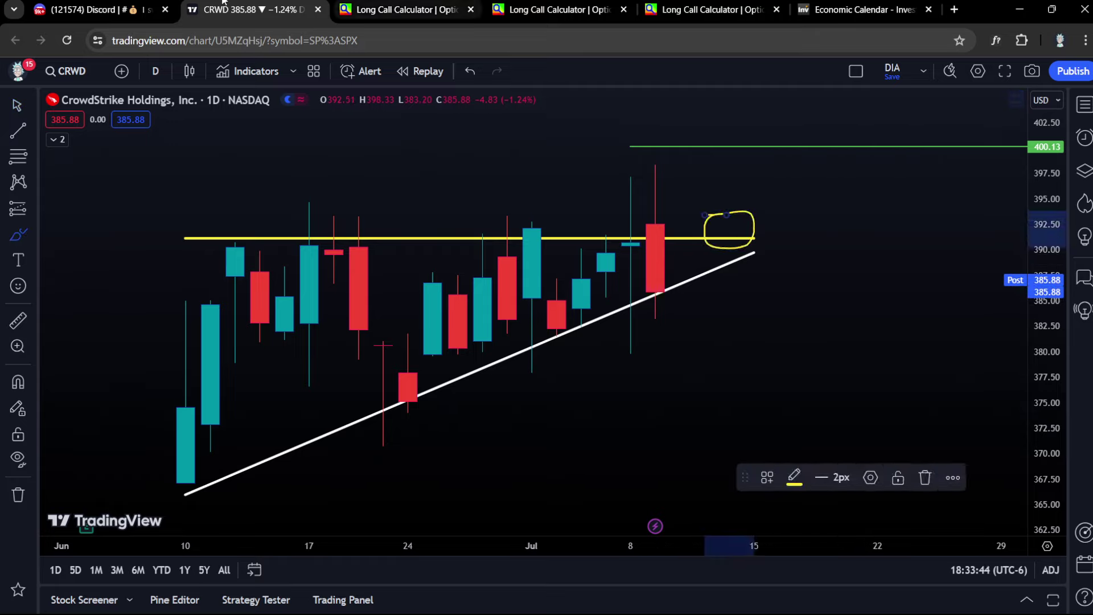
# Step: Switch to Discord, close the enlarged GOOGL chart and review the AMZN and META posts in the swing-trades channel
pyautogui.click(150, 17)
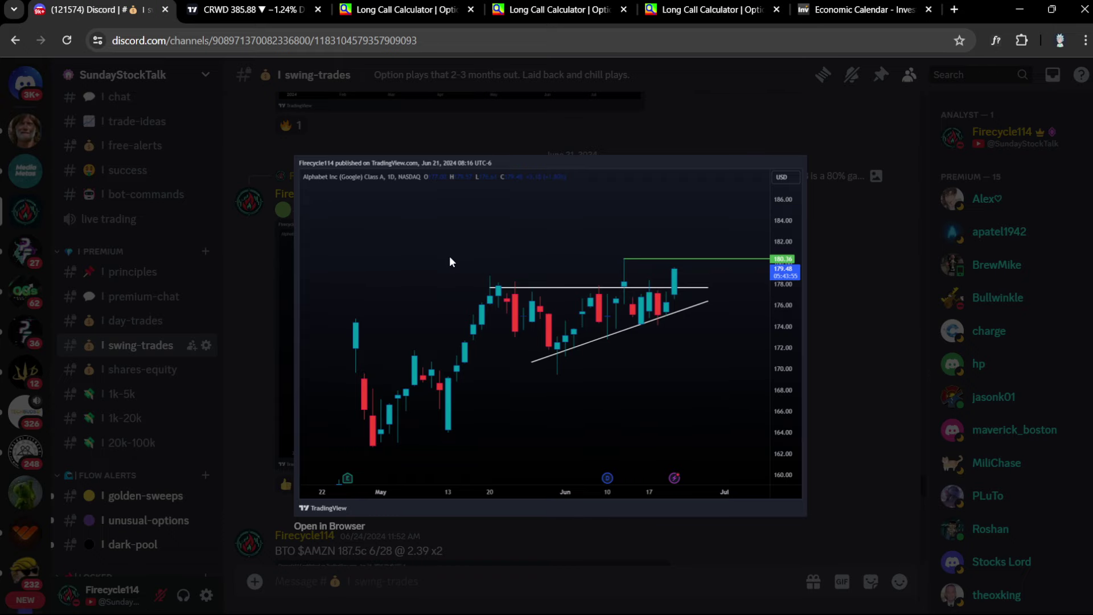
pyautogui.press('Escape')
pyautogui.scroll(-6, 460, 259)
pyautogui.scroll(-8, 532, 311)
pyautogui.scroll(4, 534, 312)
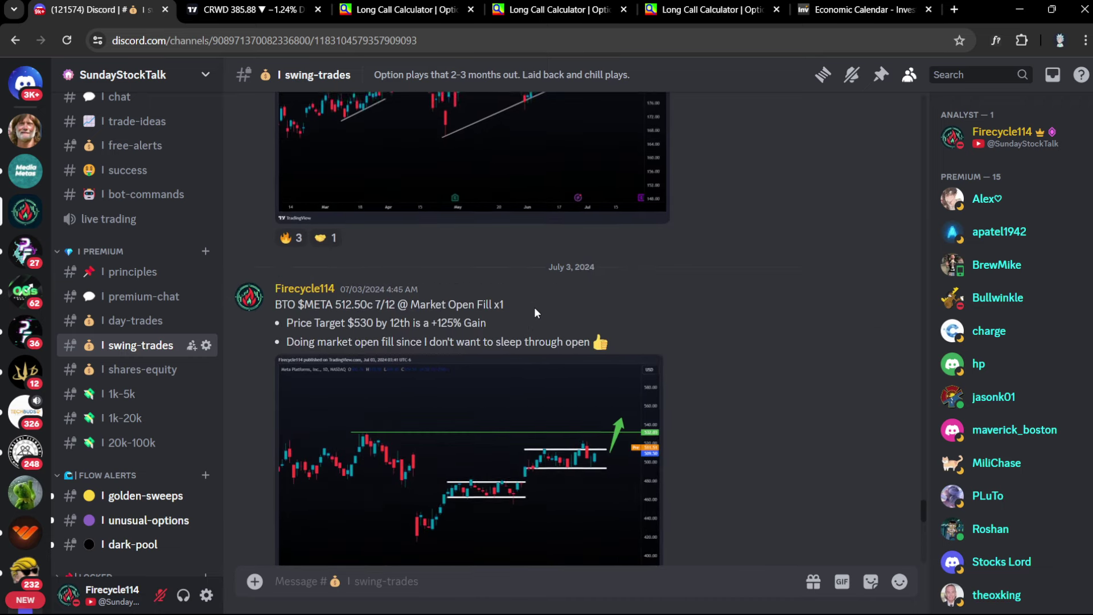
pyautogui.scroll(3, 535, 308)
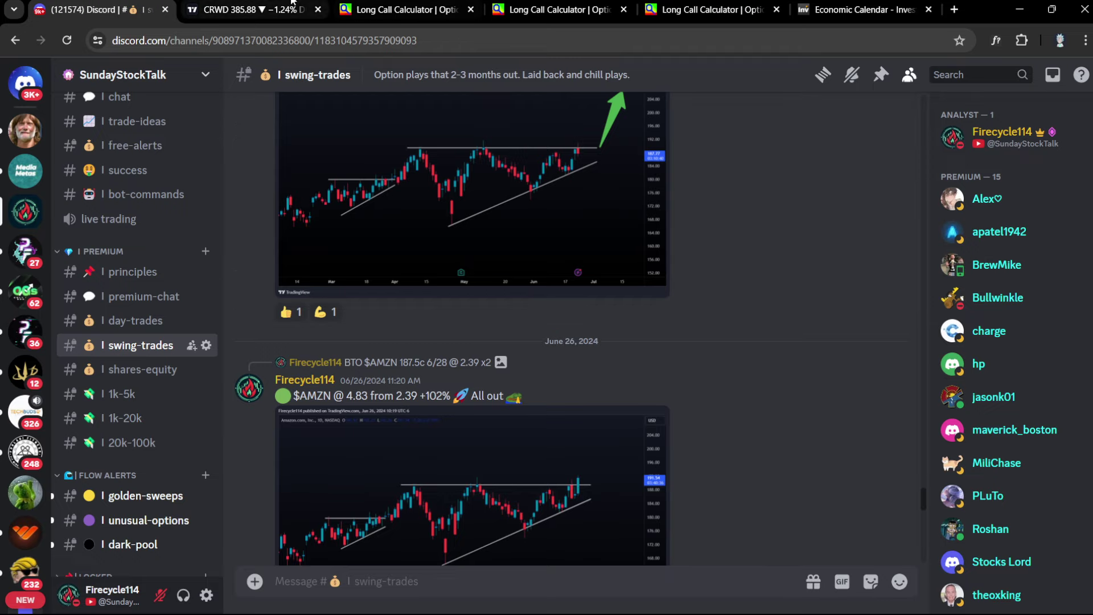
# Step: Return to the CRWD chart in TradingView, delete the brush circle and show the triangle with the preceding price action
pyautogui.click(250, 9)
pyautogui.press('Delete')
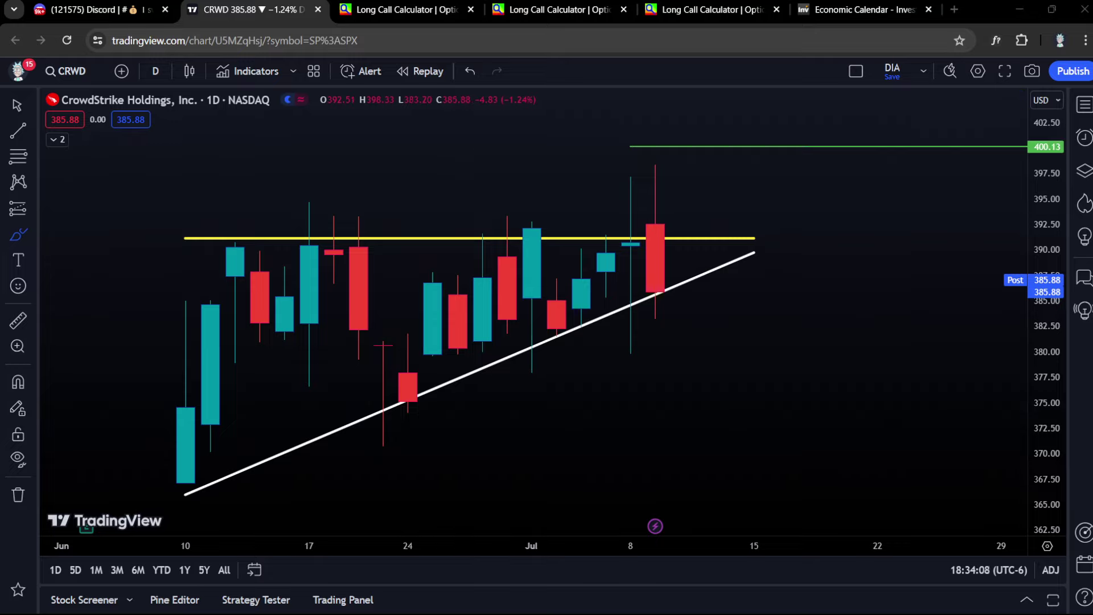
pyautogui.click(18, 107)
pyautogui.scroll(-2, 1020, 260)
pyautogui.moveTo(1057, 211); pyautogui.dragTo(1031, 471)
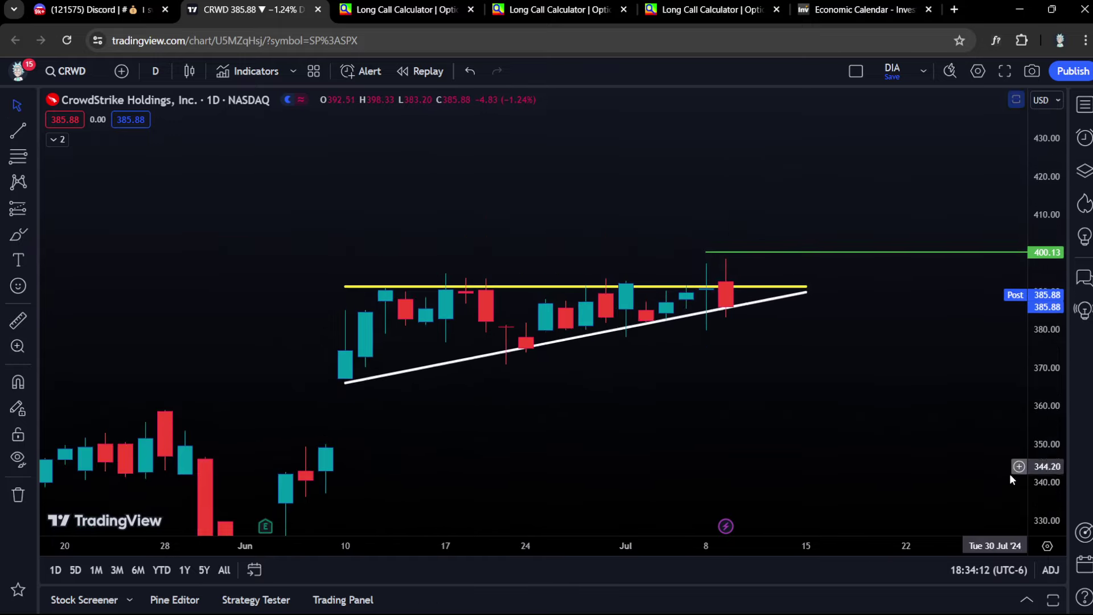
pyautogui.moveTo(927, 450); pyautogui.dragTo(849, 411)
pyautogui.scroll(-4, 832, 409)
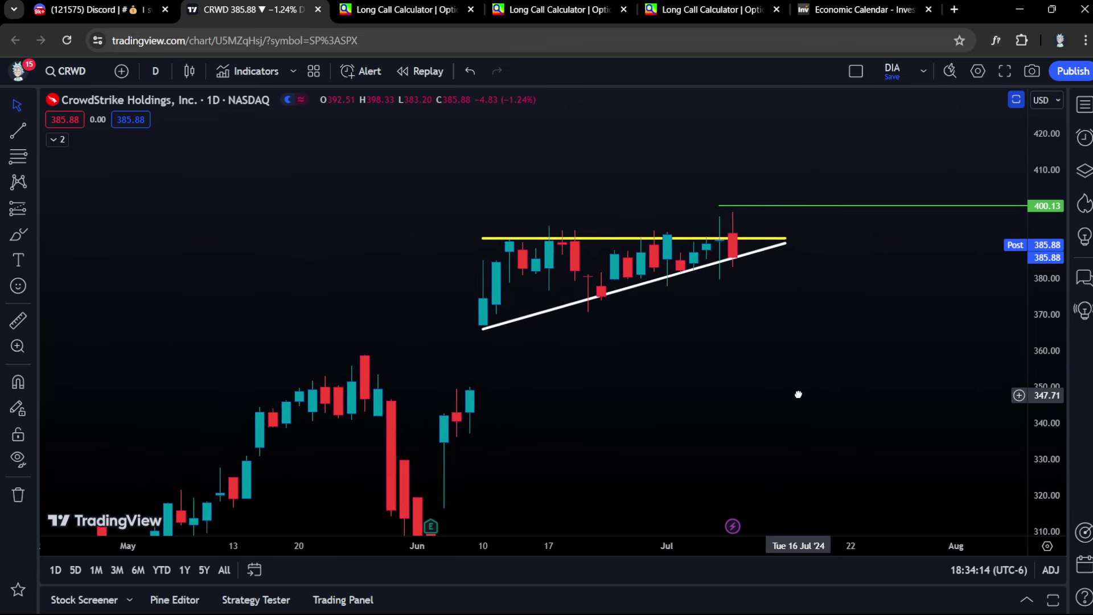
# Step: Switch to the Long Call Calculator pages, order both CRWD 12 Jul 400 calculations before the AMZN one, and review the CRWD estimates
pyautogui.click(418, 5)
pyautogui.scroll(8, 498, 136)
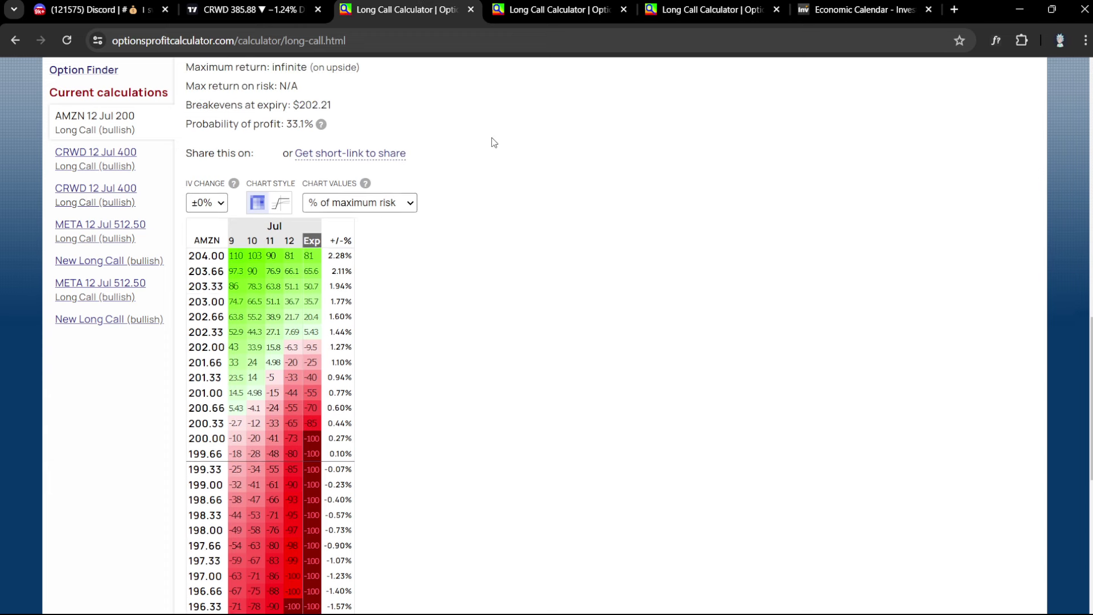
pyautogui.click(550, 9)
pyautogui.moveTo(550, 9); pyautogui.dragTo(410, 8)
pyautogui.moveTo(761, 7); pyautogui.dragTo(627, 6)
pyautogui.scroll(7, 515, 226)
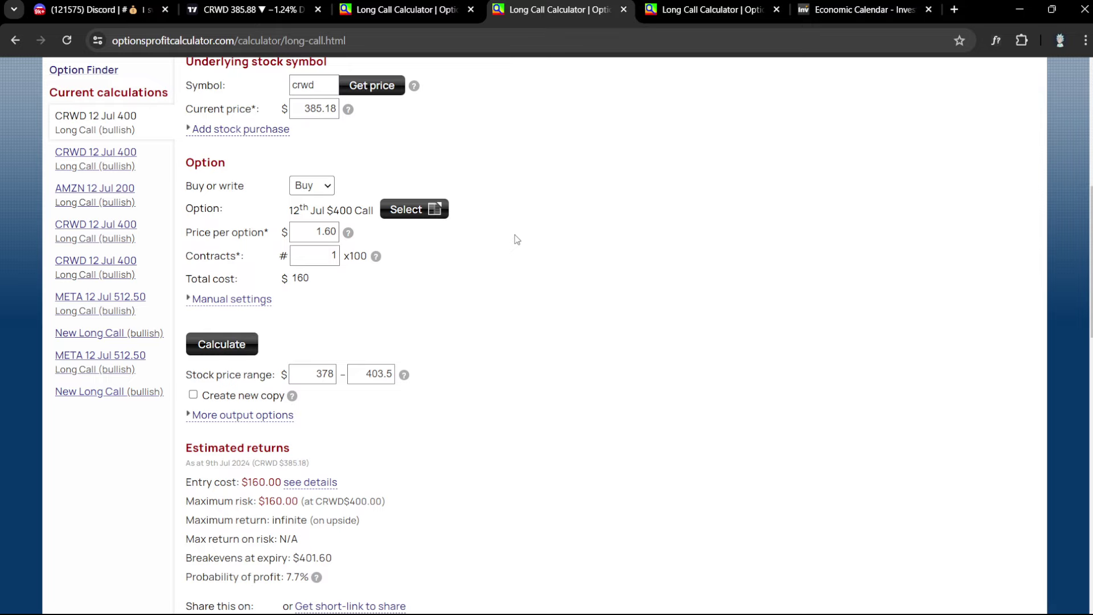
pyautogui.hotkey('ctrl', 'shift', 'Tab')
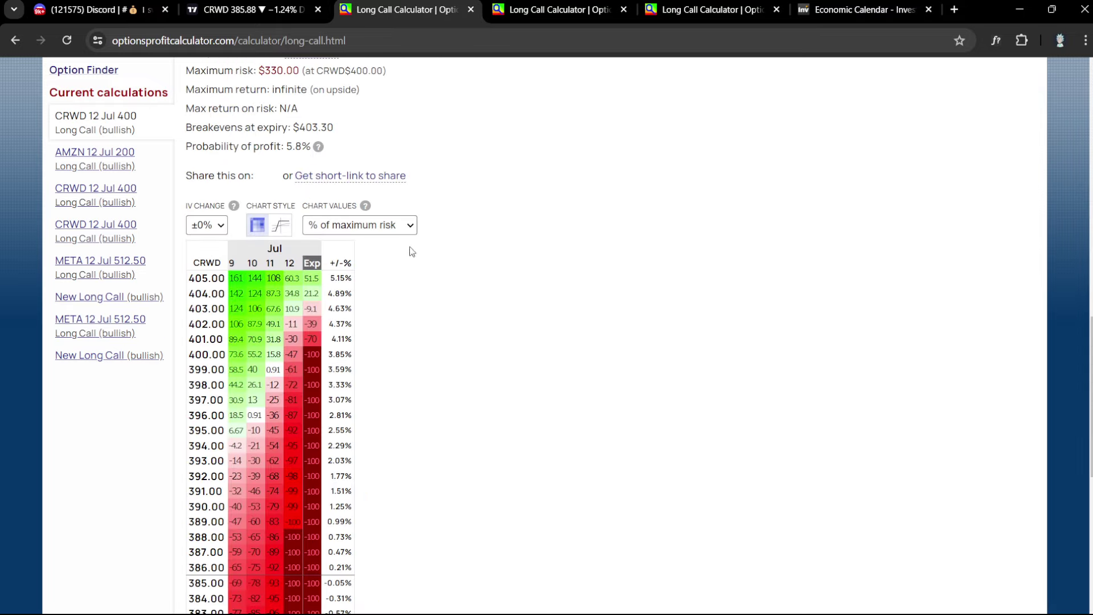
# Step: Compare the option price and cost inputs of the two CRWD 12 Jul 400 call calculations priced at 3.30 and 1.60
pyautogui.scroll(6, 308, 149)
pyautogui.scroll(2, 296, 221)
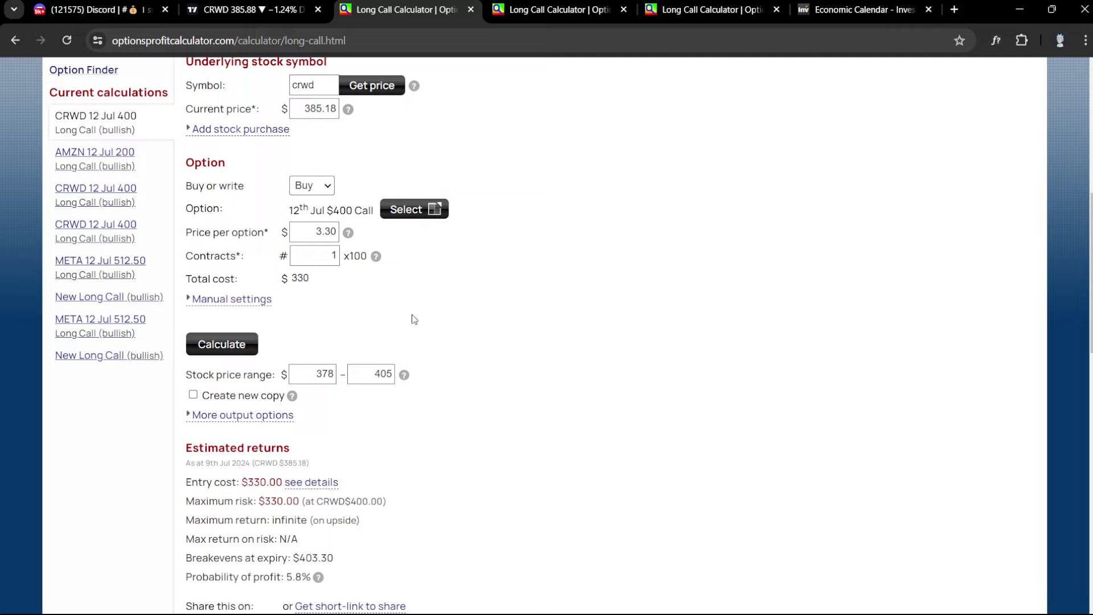
pyautogui.click(593, 4)
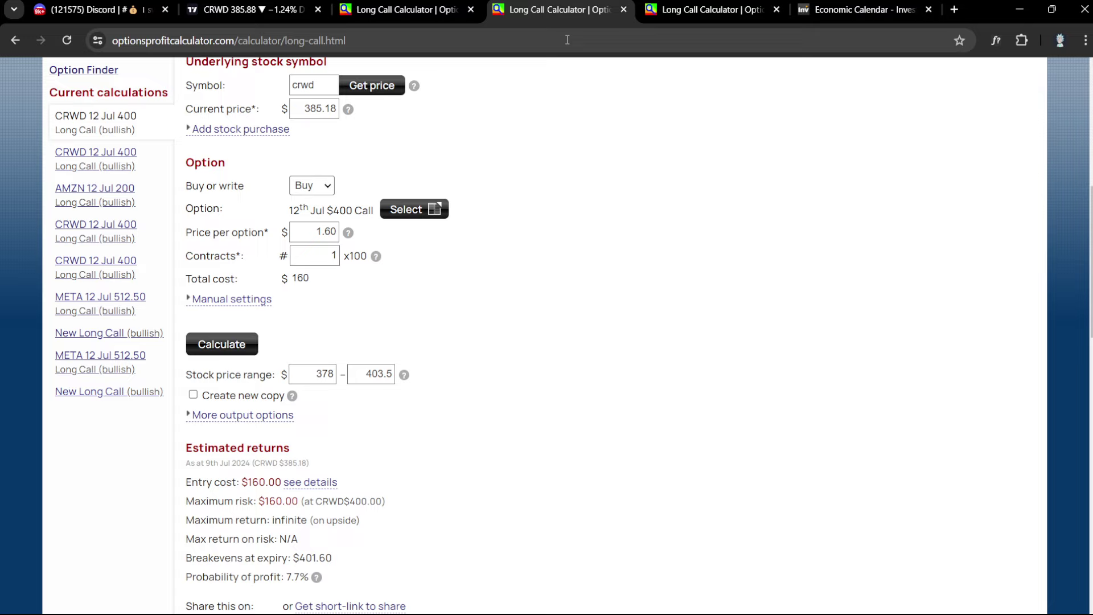
pyautogui.scroll(1, 490, 183)
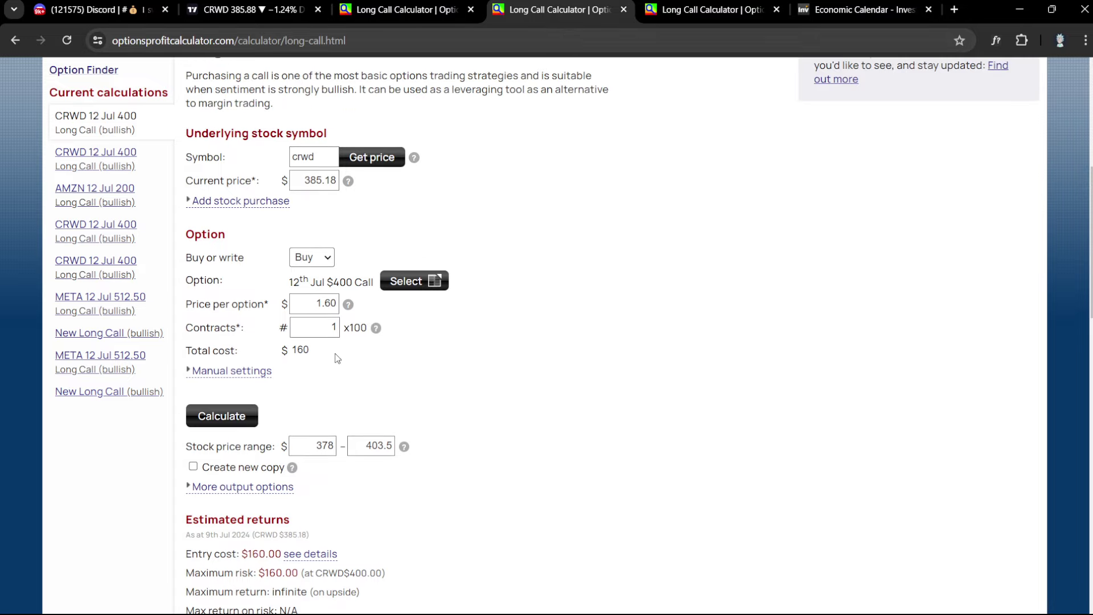
pyautogui.click(341, 371)
# Step: Place the CRWD 400 calculation priced at 1.60 ahead of the 3.30 one and show its estimated returns table
pyautogui.click(401, 6)
pyautogui.scroll(4, 412, 234)
pyautogui.scroll(-5, 412, 234)
pyautogui.moveTo(524, 3); pyautogui.dragTo(418, 2)
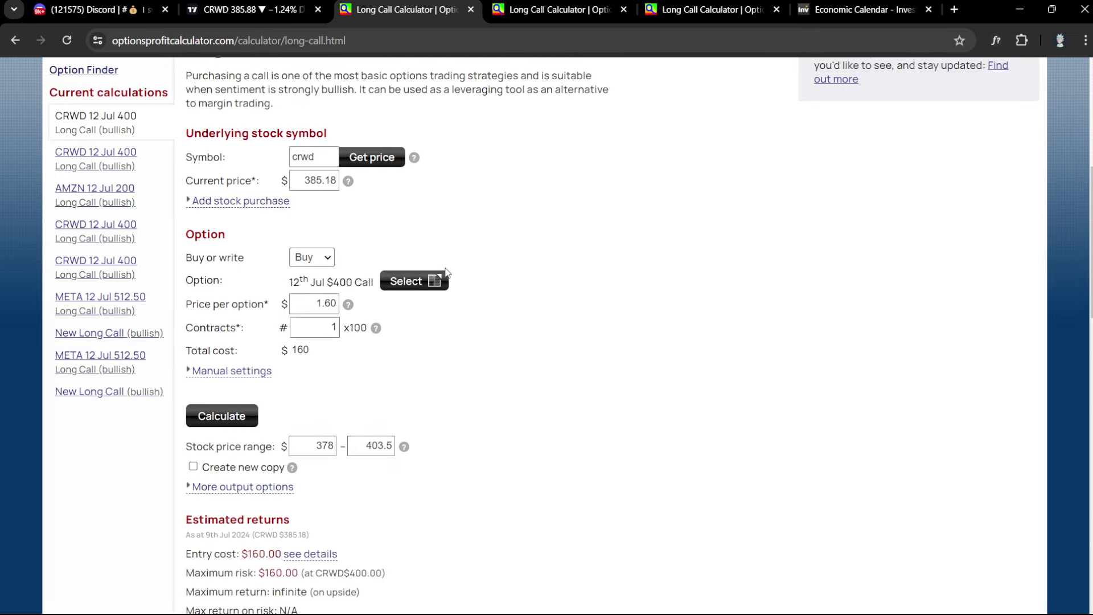
pyautogui.click(457, 329)
pyautogui.scroll(1, 433, 318)
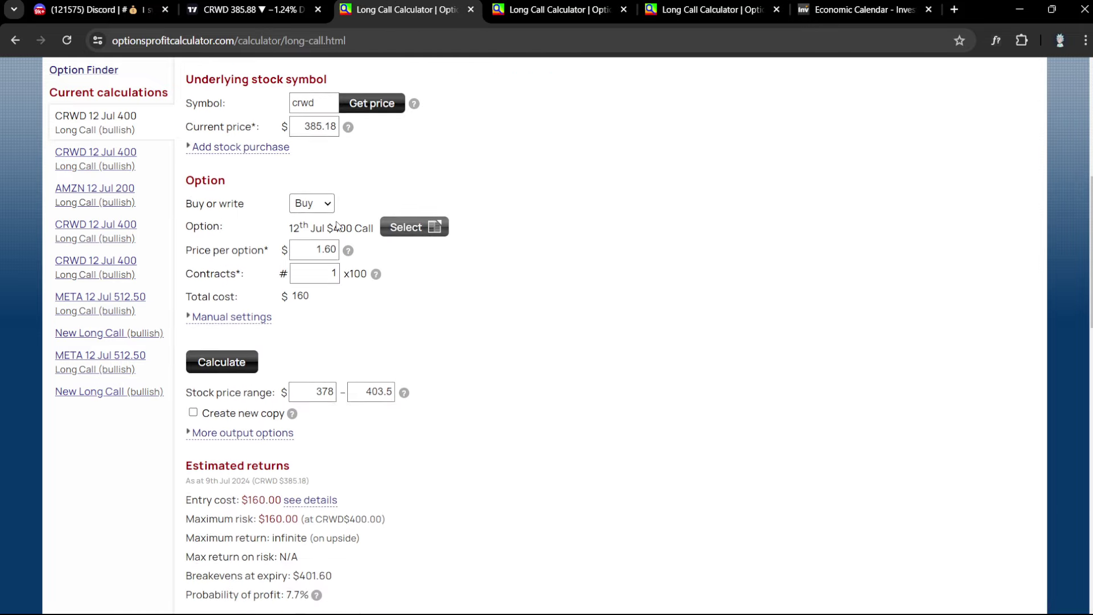
pyautogui.scroll(-8, 411, 313)
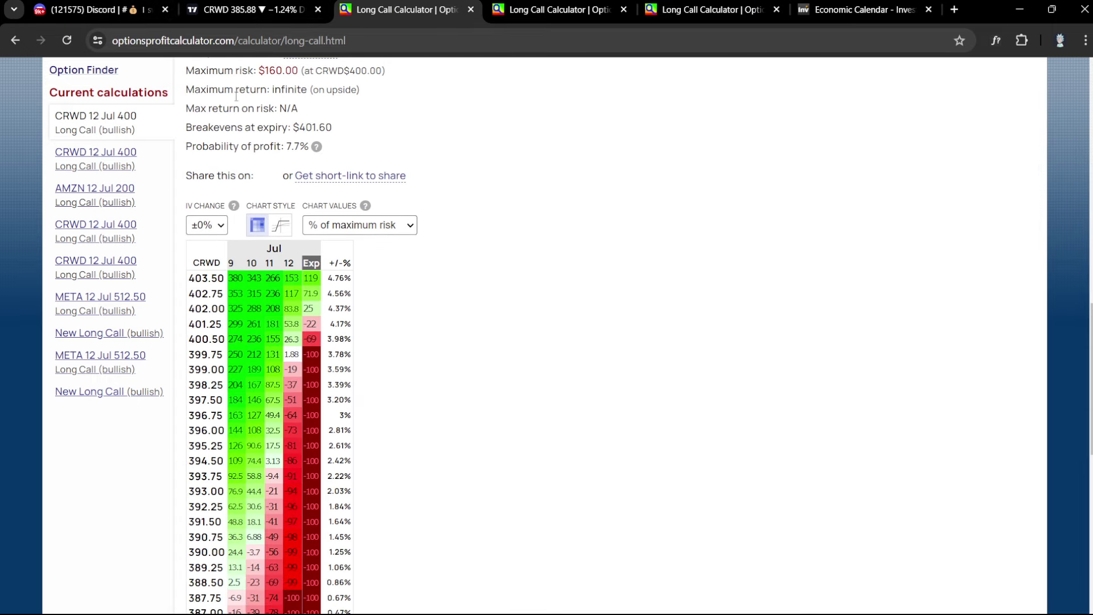
# Step: Check the 400 target line on the CRWD chart in TradingView, and examine the 1.60 calculation's 11 July returns near that price
pyautogui.click(123, 7)
pyautogui.click(230, 2)
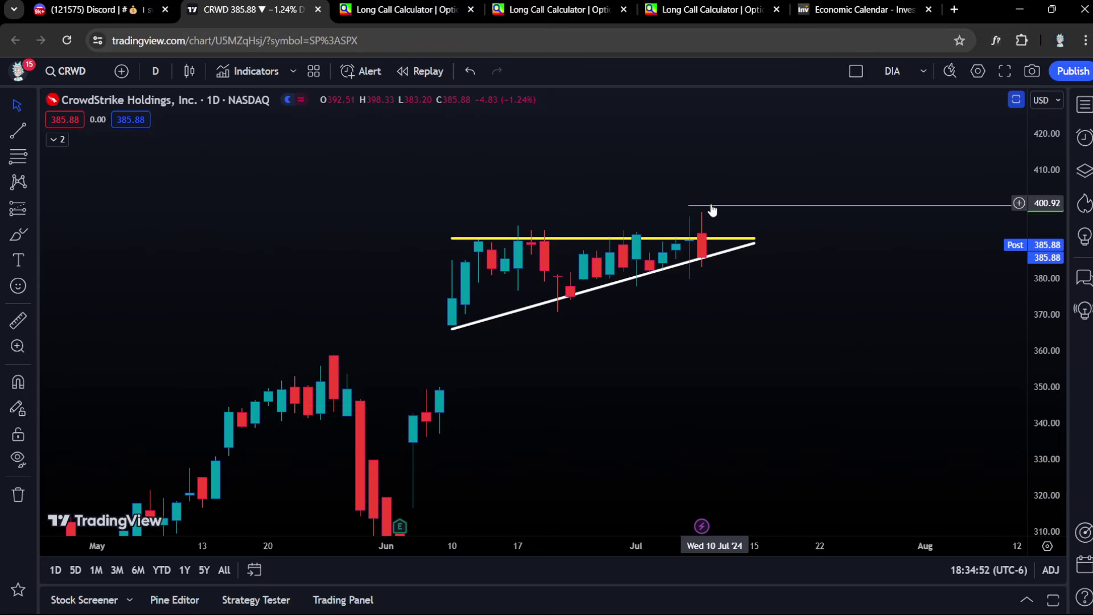
pyautogui.hotkey('ctrl', '3')
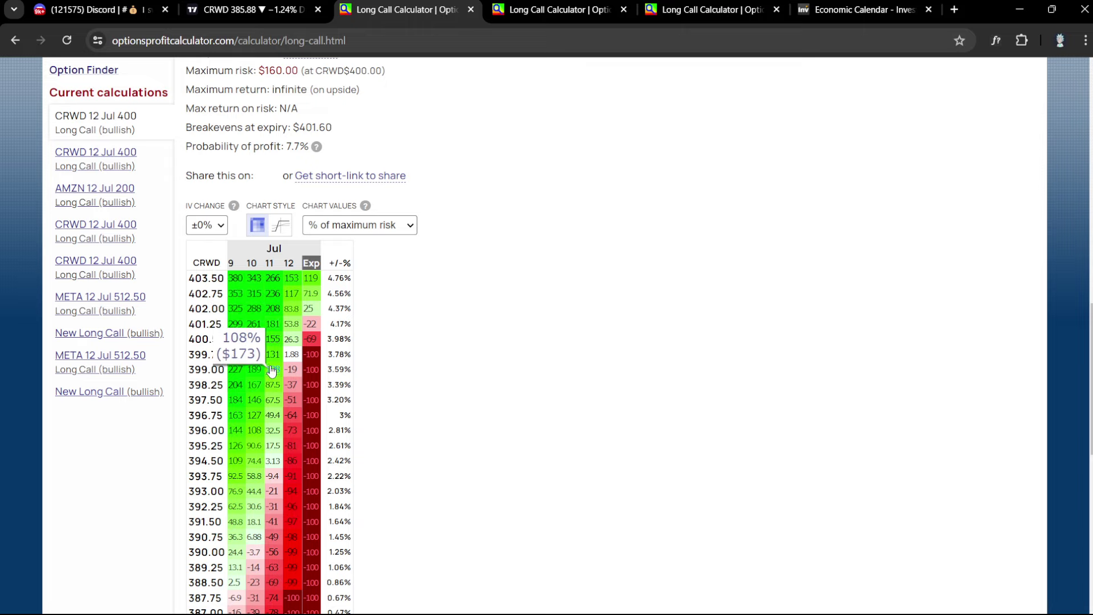
pyautogui.scroll(6, 254, 373)
pyautogui.scroll(-4, 332, 307)
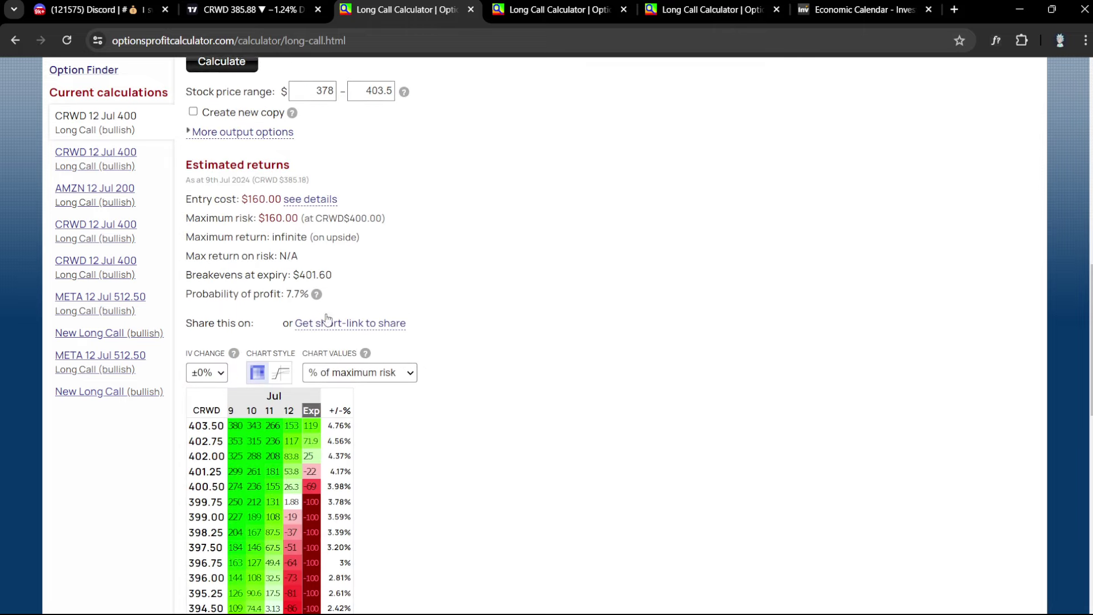
pyautogui.scroll(-1, 290, 426)
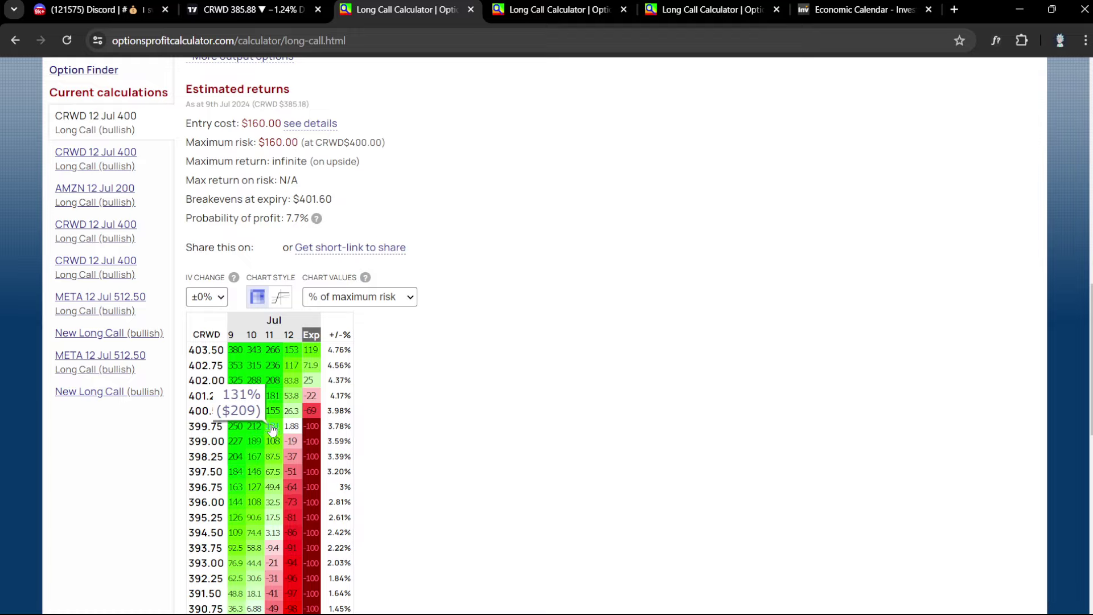
pyautogui.scroll(-1, 437, 297)
# Step: View the CRWD triangle and 400 target line up close in TradingView, and check the 1.60 calculation's 12 July and expiry returns
pyautogui.click(273, 8)
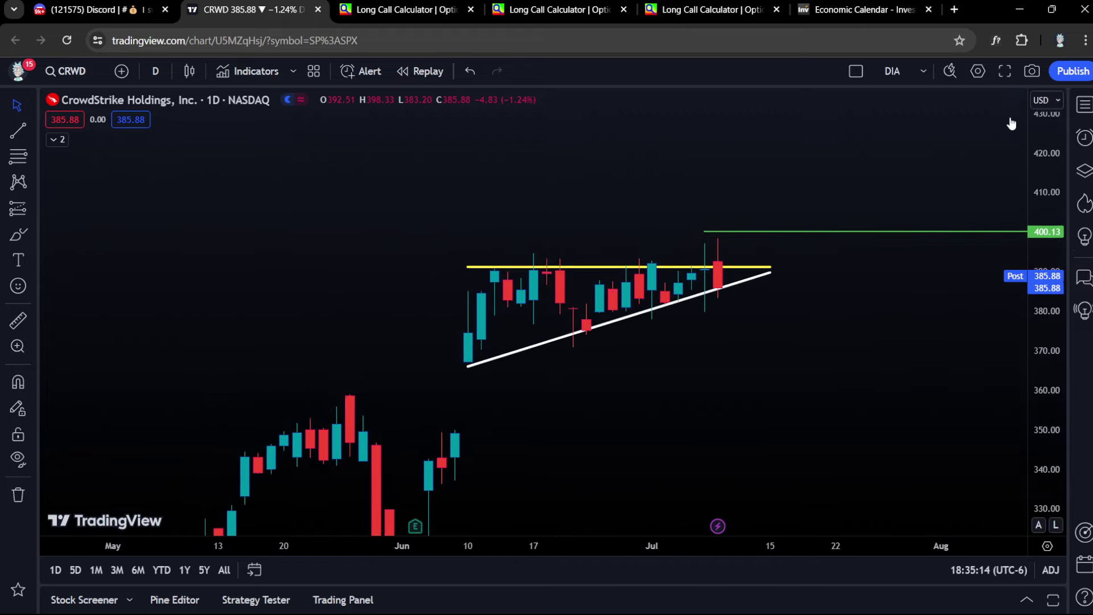
pyautogui.scroll(2, 797, 262)
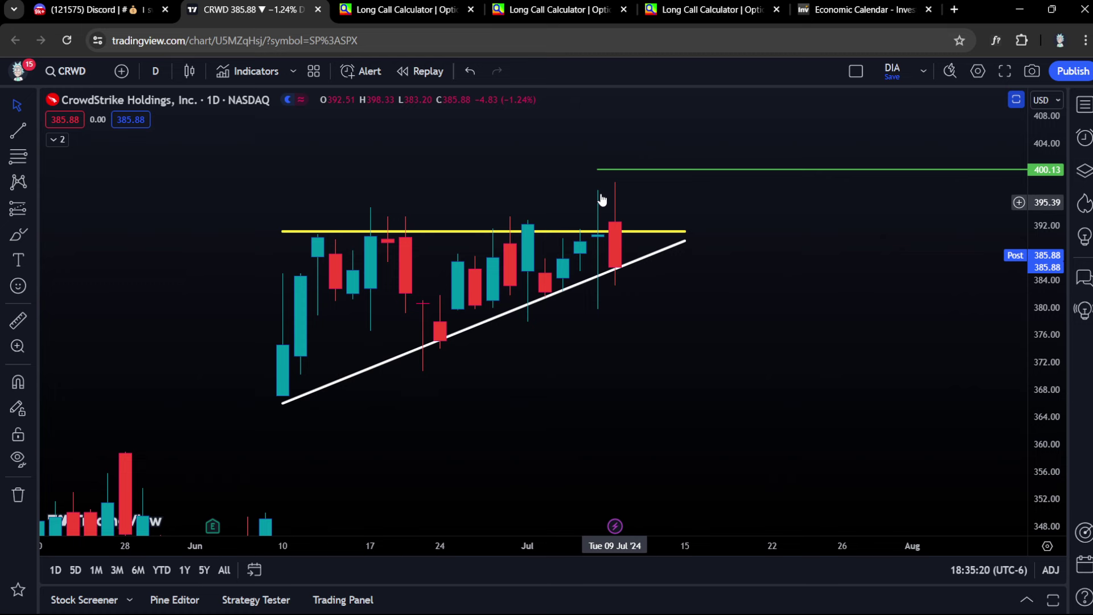
pyautogui.click(347, 5)
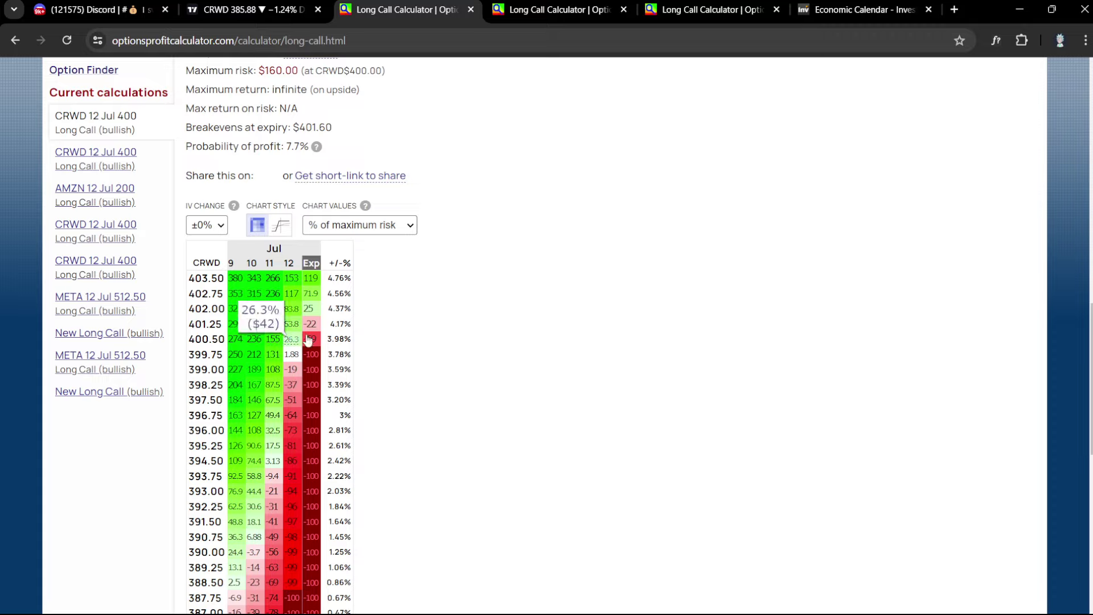
pyautogui.moveTo(316, 306)
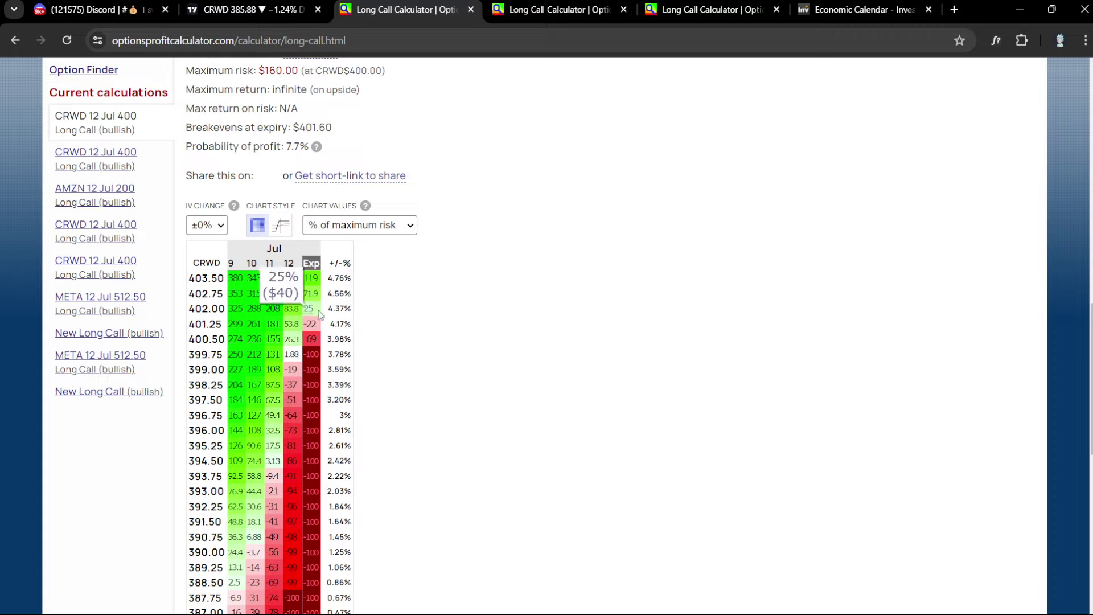
# Step: Open the CRWD 400 calculation priced at 3.30 and examine its inputs and its returns near 400
pyautogui.click(561, 9)
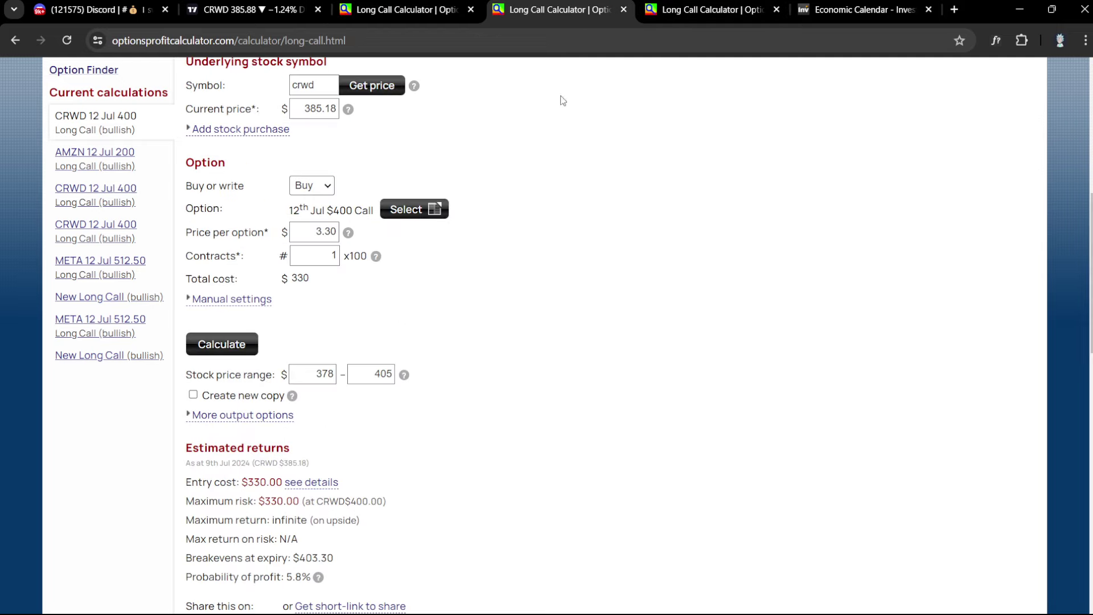
pyautogui.scroll(4, 563, 100)
pyautogui.scroll(-1, 330, 332)
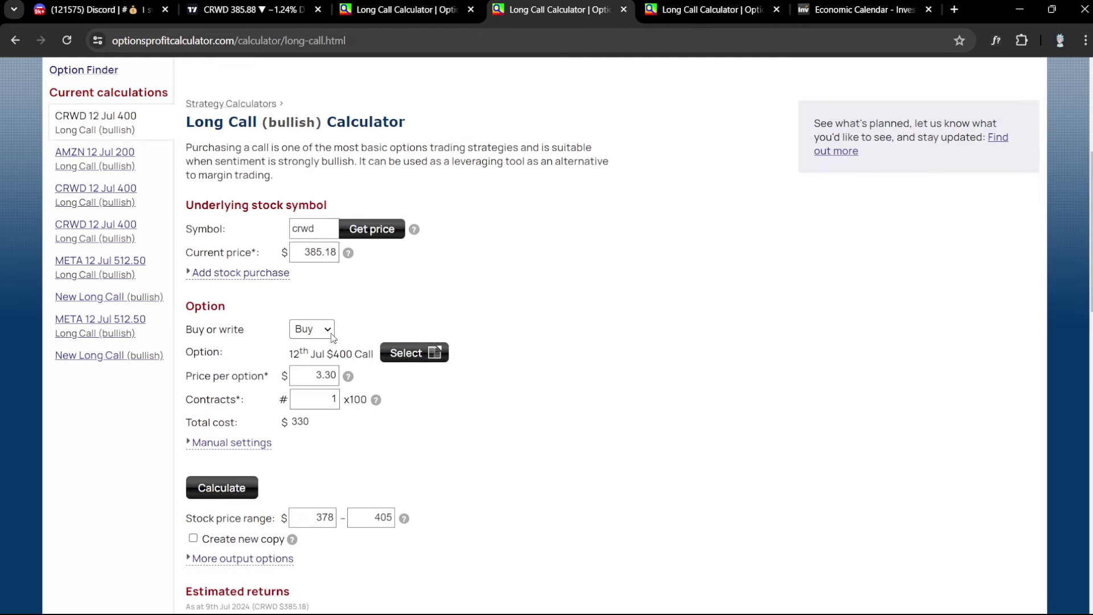
pyautogui.scroll(-1, 329, 371)
pyautogui.scroll(-8, 326, 343)
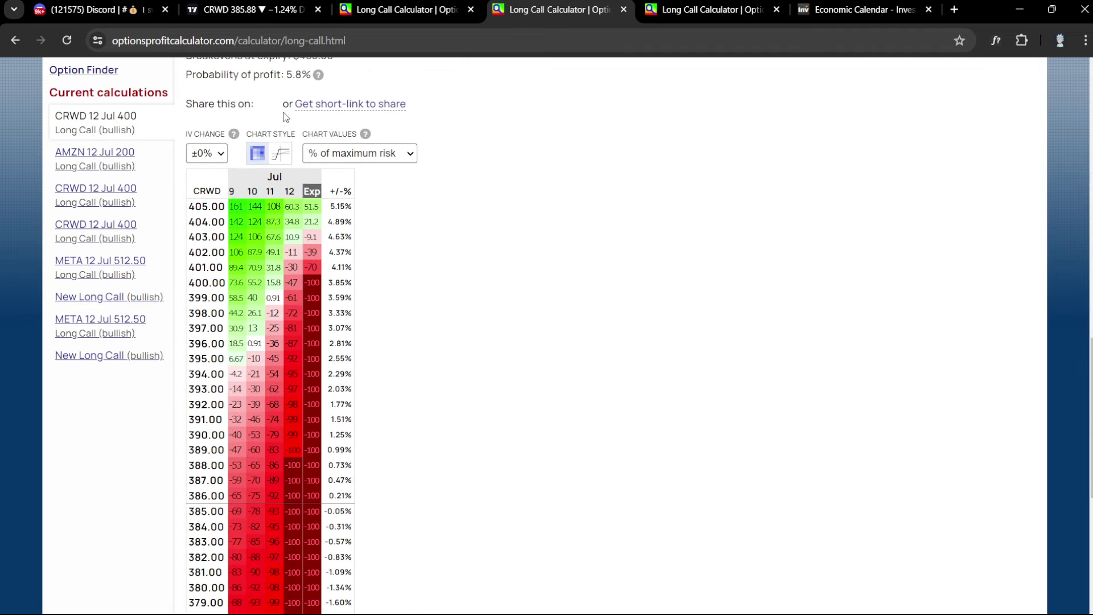
pyautogui.moveTo(260, 284)
# Step: Return to the CRWD chart in TradingView and measure the rises of the 25 June and 1 July candles inside the triangle
pyautogui.click(268, 10)
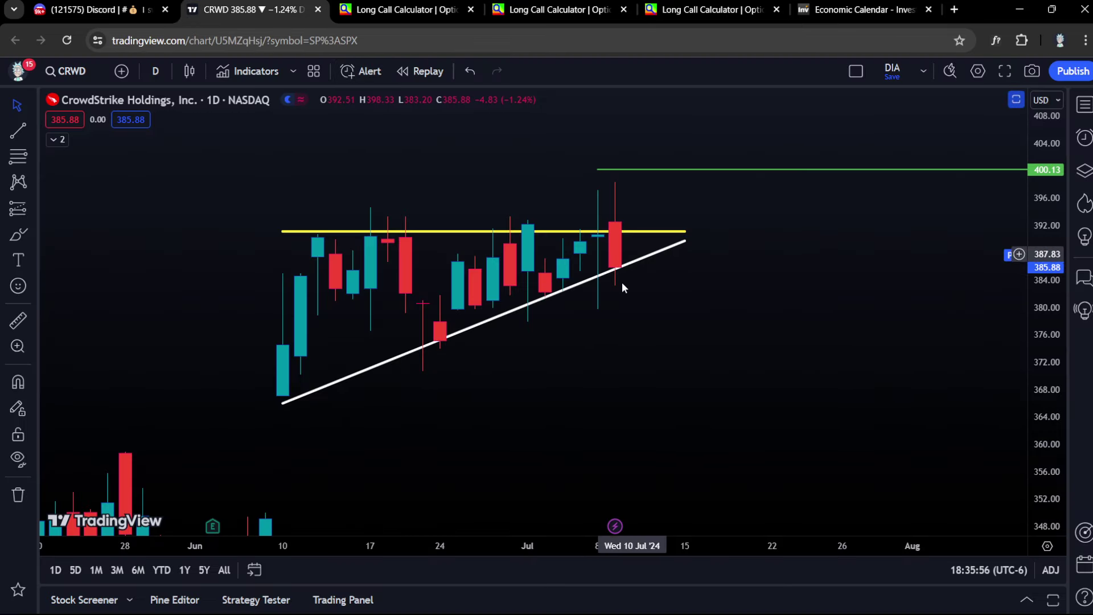
pyautogui.click(461, 307)
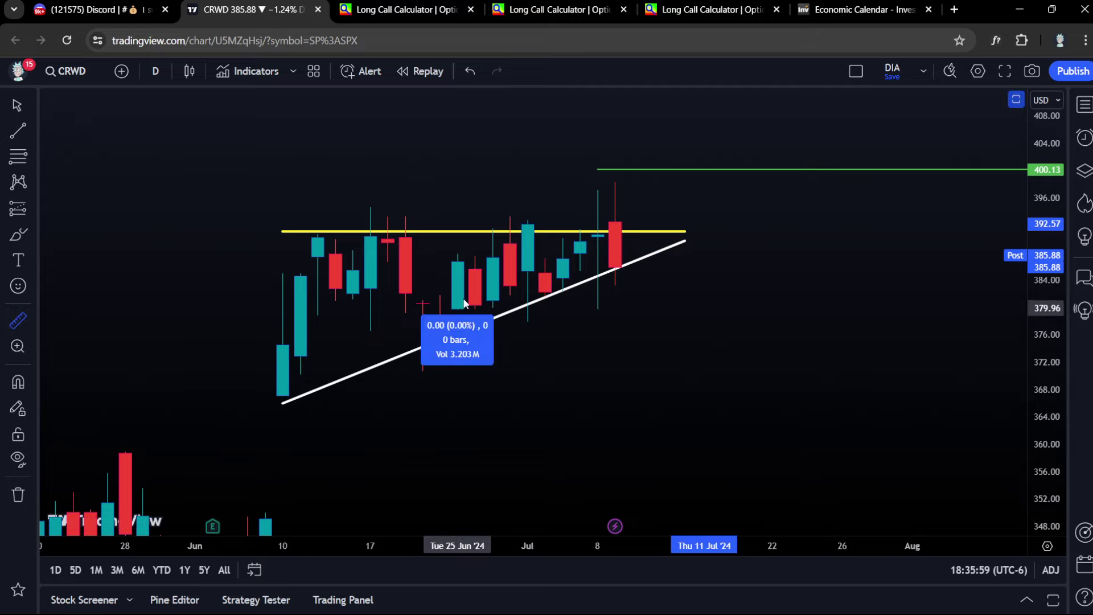
pyautogui.click(433, 256)
pyautogui.click(433, 256)
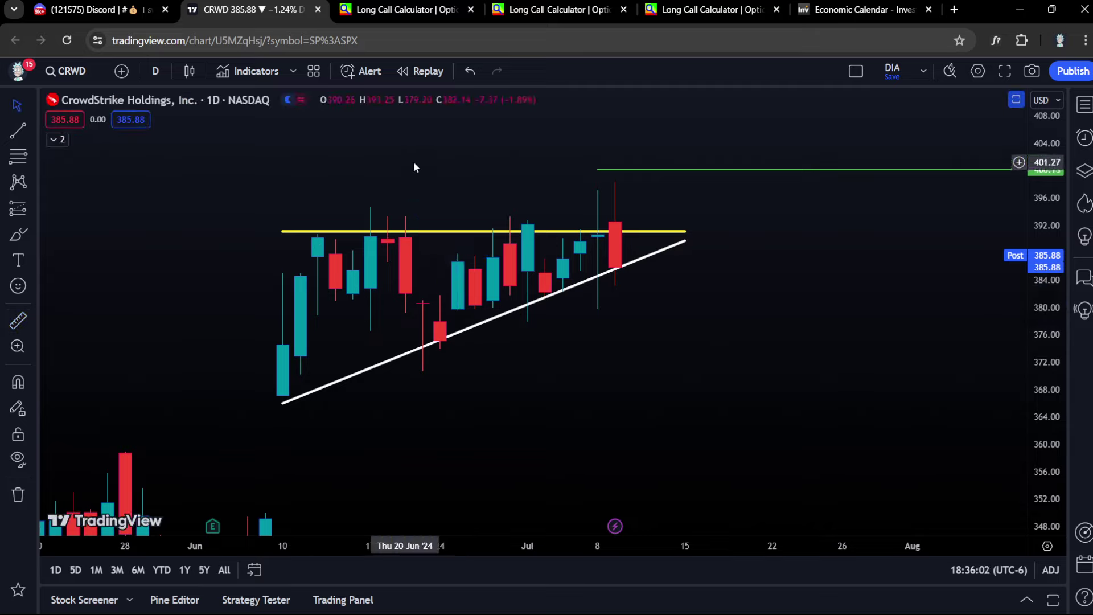
pyautogui.click(18, 321)
pyautogui.click(534, 275)
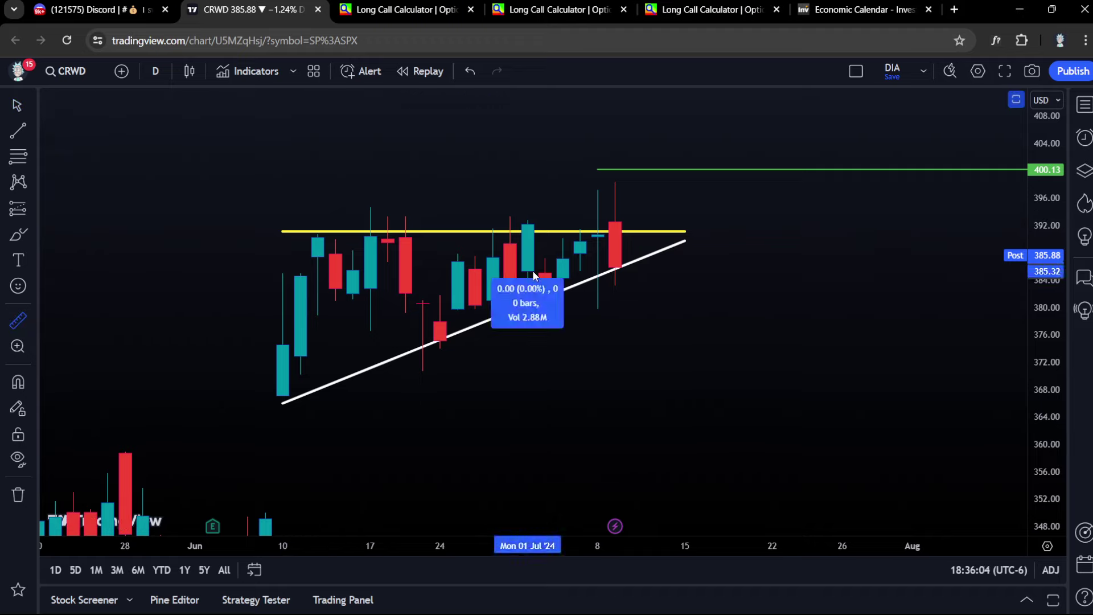
pyautogui.click(488, 219)
pyautogui.click(488, 219)
# Step: Measure a projected rise from the latest candle near the lower trendline to above the yellow line by 12 July
pyautogui.click(17, 320)
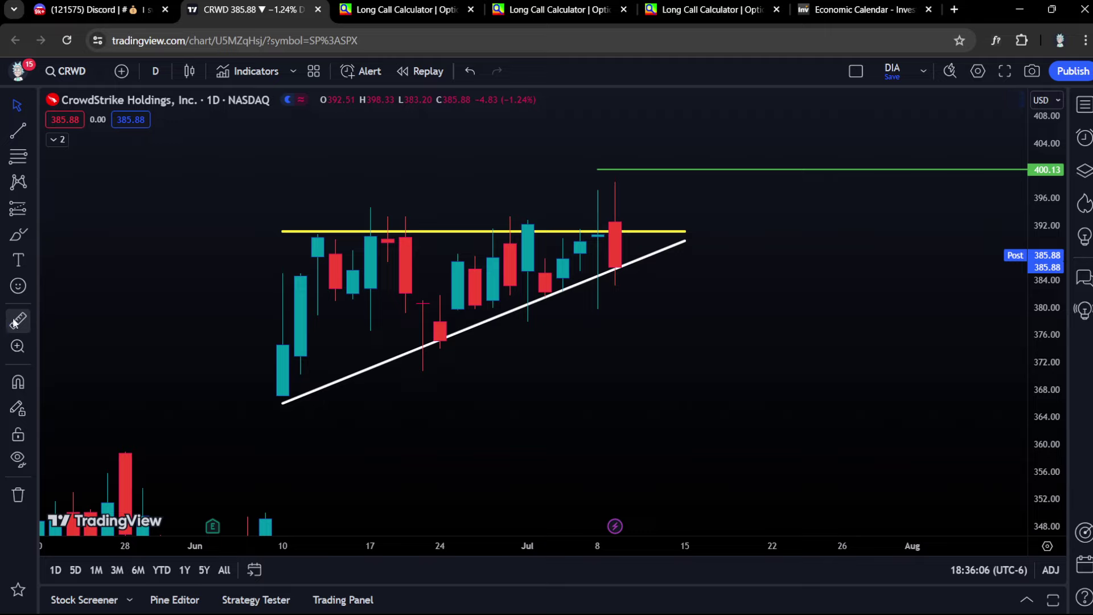
pyautogui.click(622, 270)
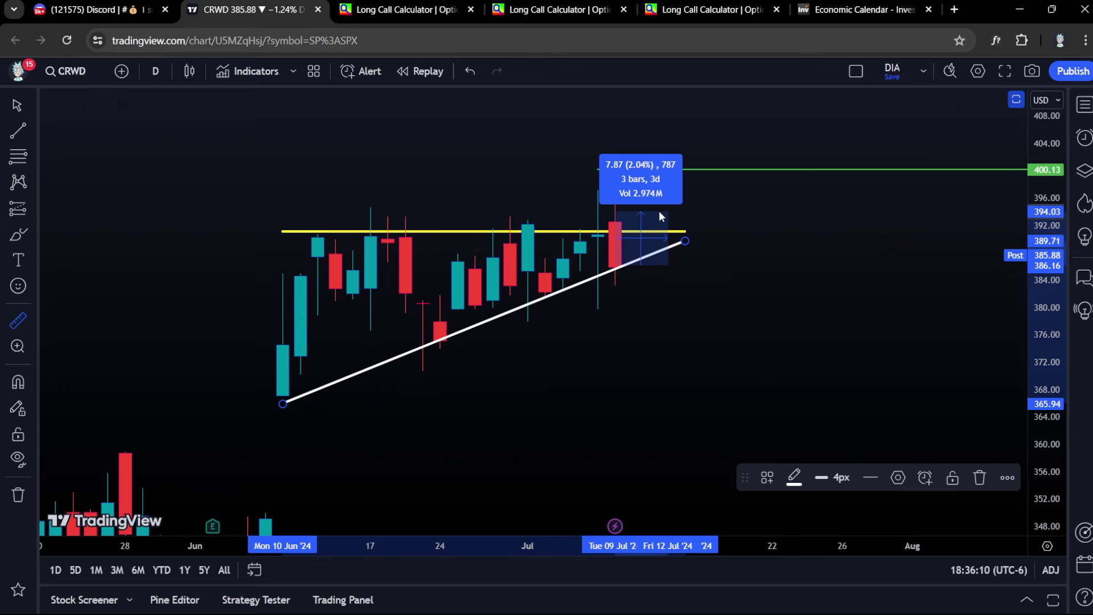
pyautogui.click(659, 210)
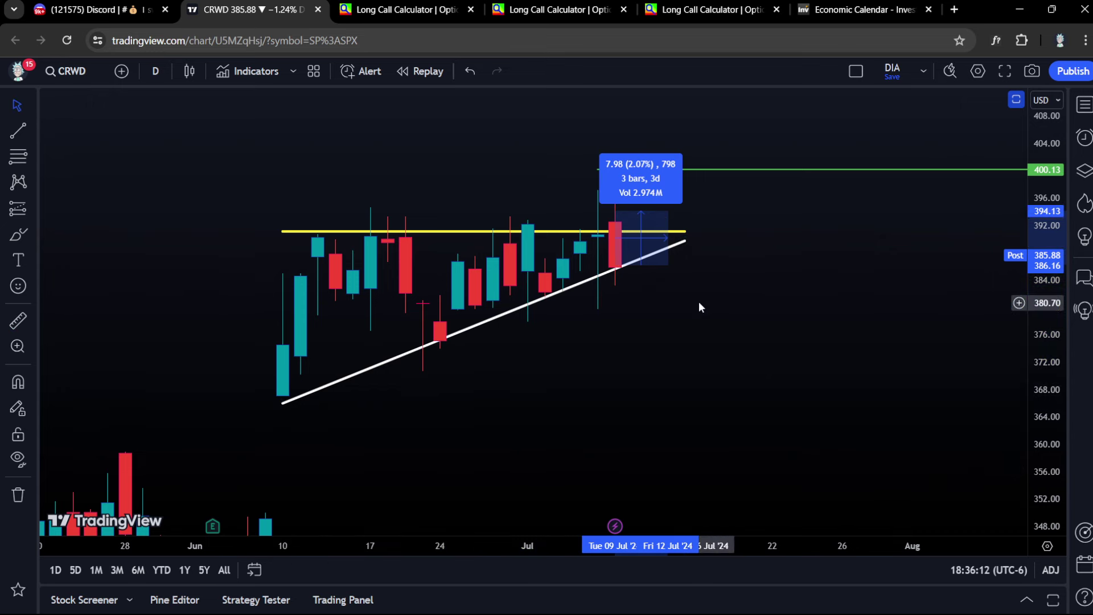
# Step: Compare the estimated returns by date and price in the CRWD 400 call calculations priced at 1.60 and 3.30
pyautogui.click(404, 10)
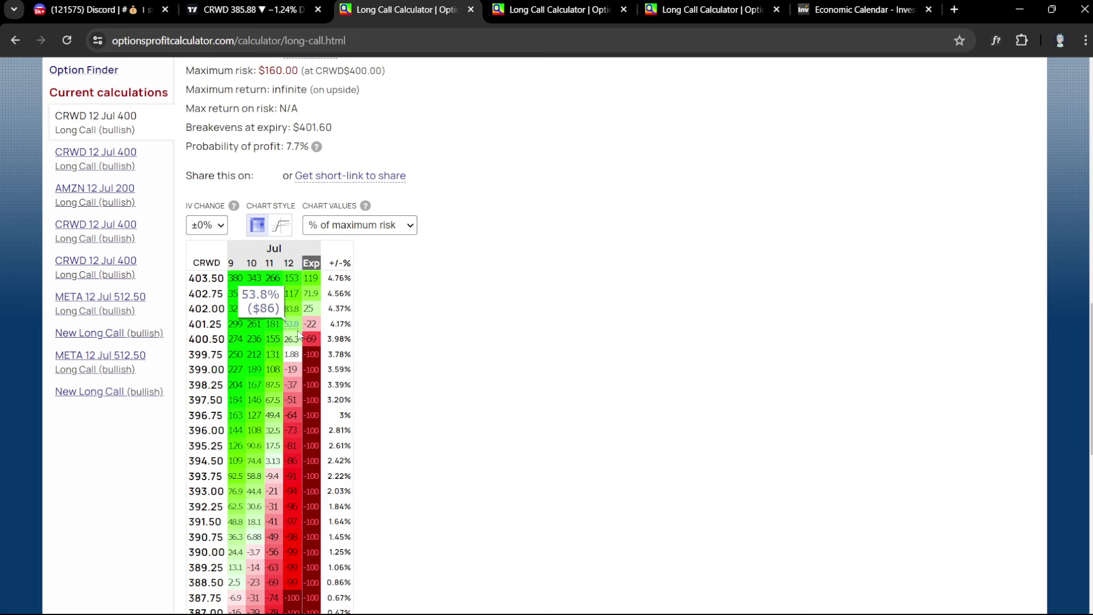
pyautogui.moveTo(264, 461)
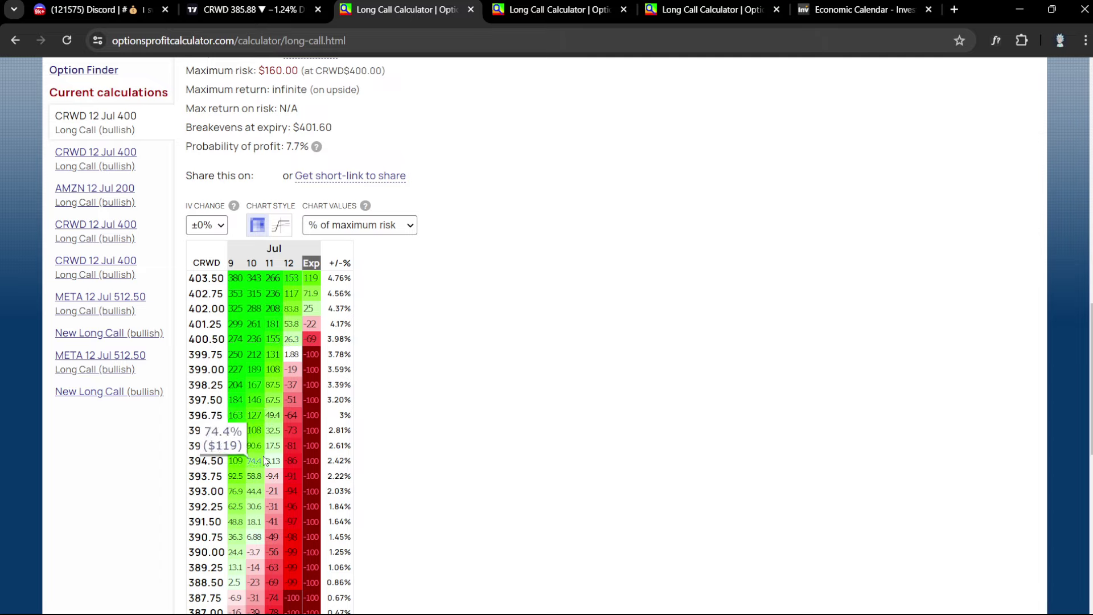
pyautogui.scroll(4, 261, 462)
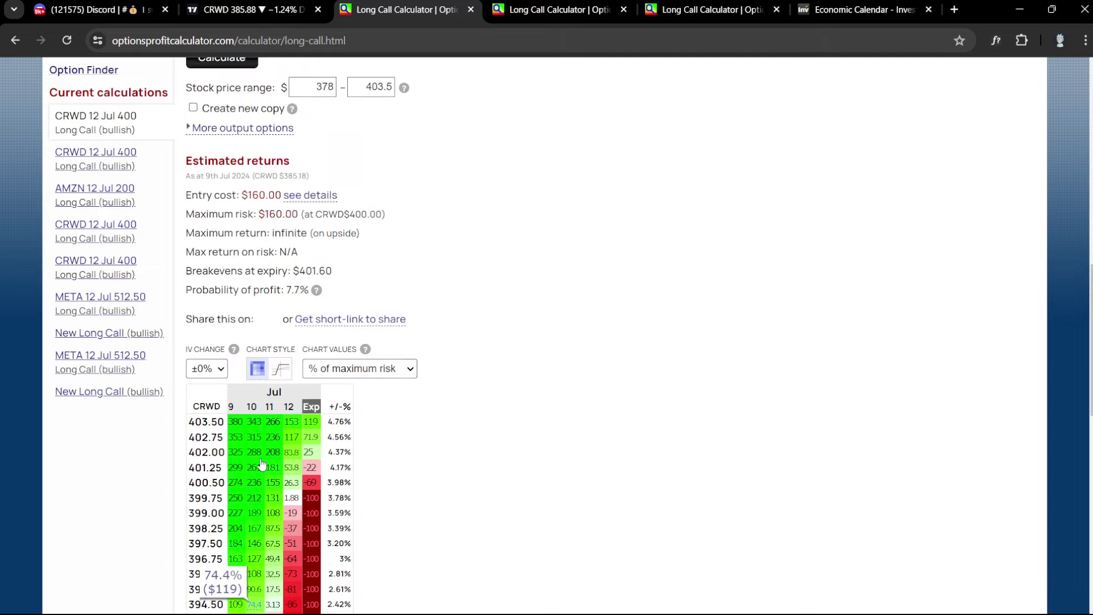
pyautogui.scroll(3, 309, 430)
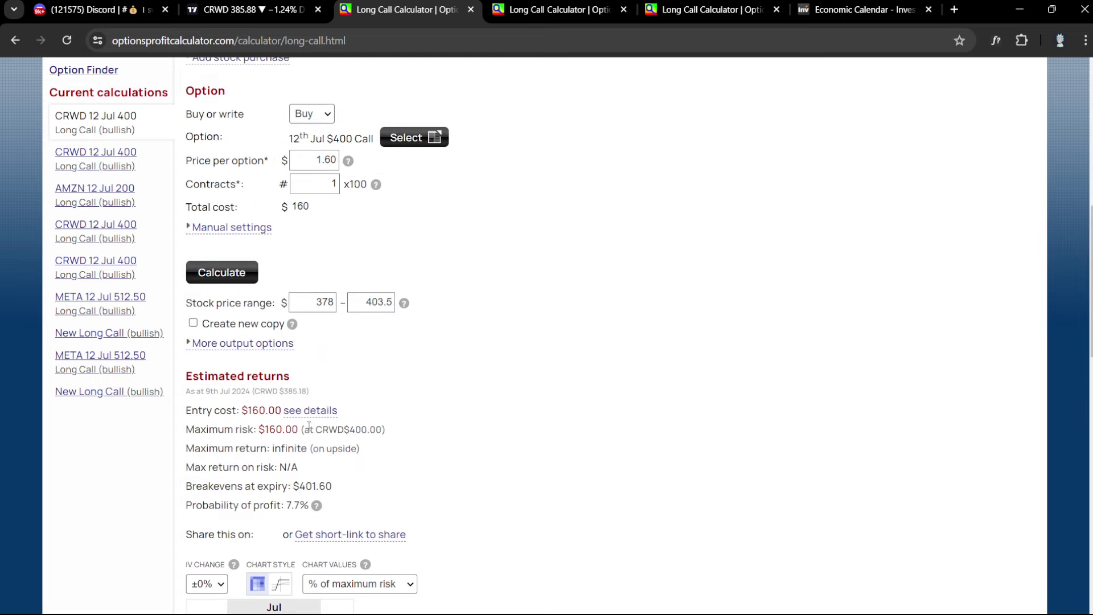
pyautogui.scroll(-1, 393, 251)
pyautogui.hotkey('ctrl', 'Tab')
pyautogui.moveTo(262, 273)
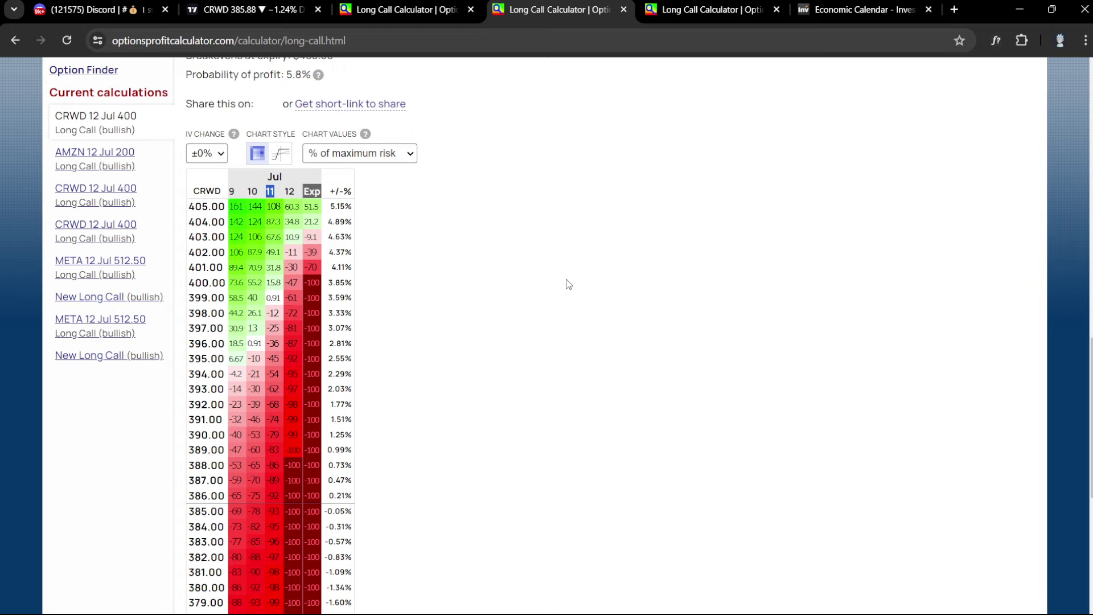
# Step: Return to the TradingView chart and load the AMZN symbol on it
pyautogui.click(257, 9)
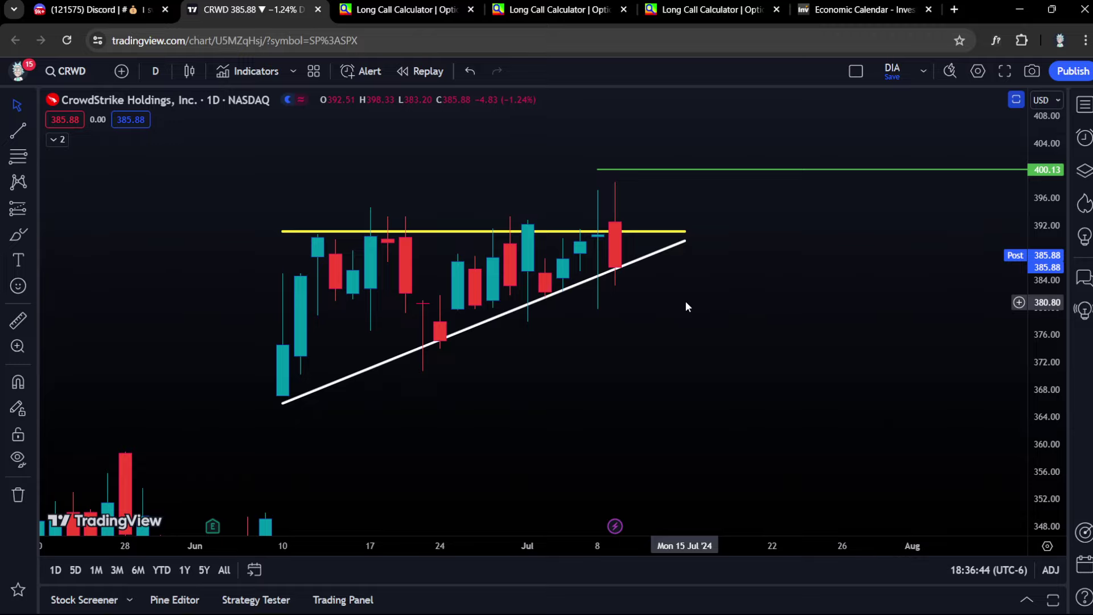
pyautogui.hotkey('alt', 'Tab')
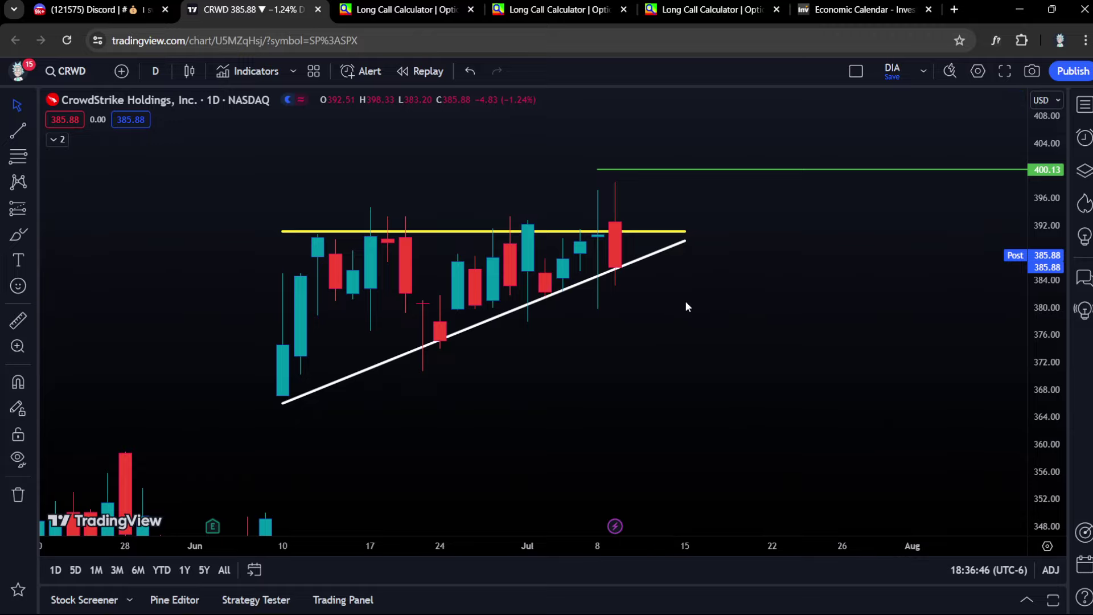
pyautogui.write('amzn')
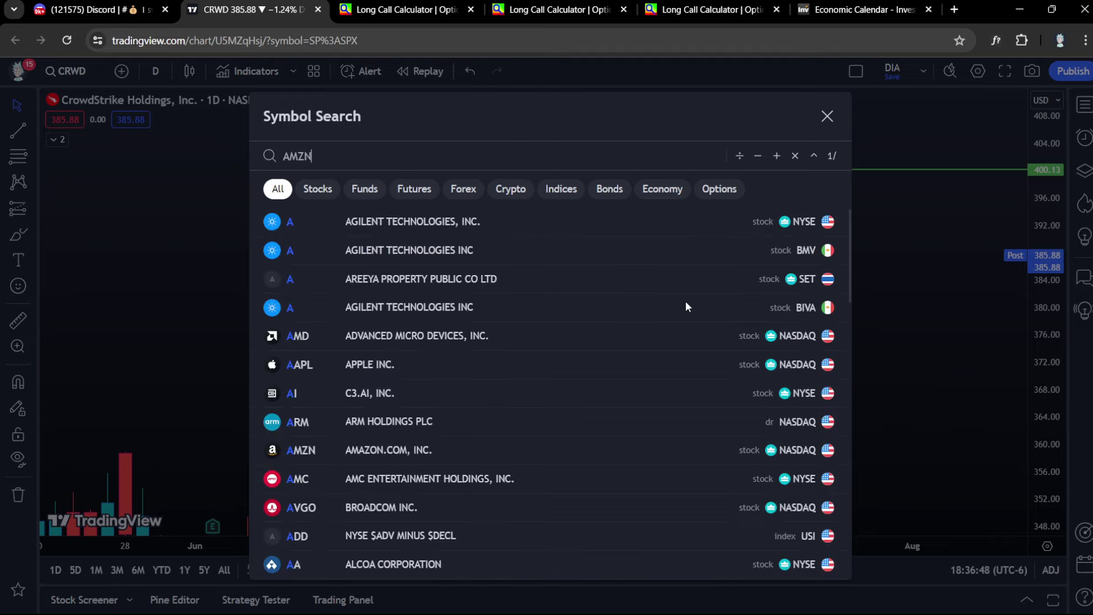
pyautogui.press('Return')
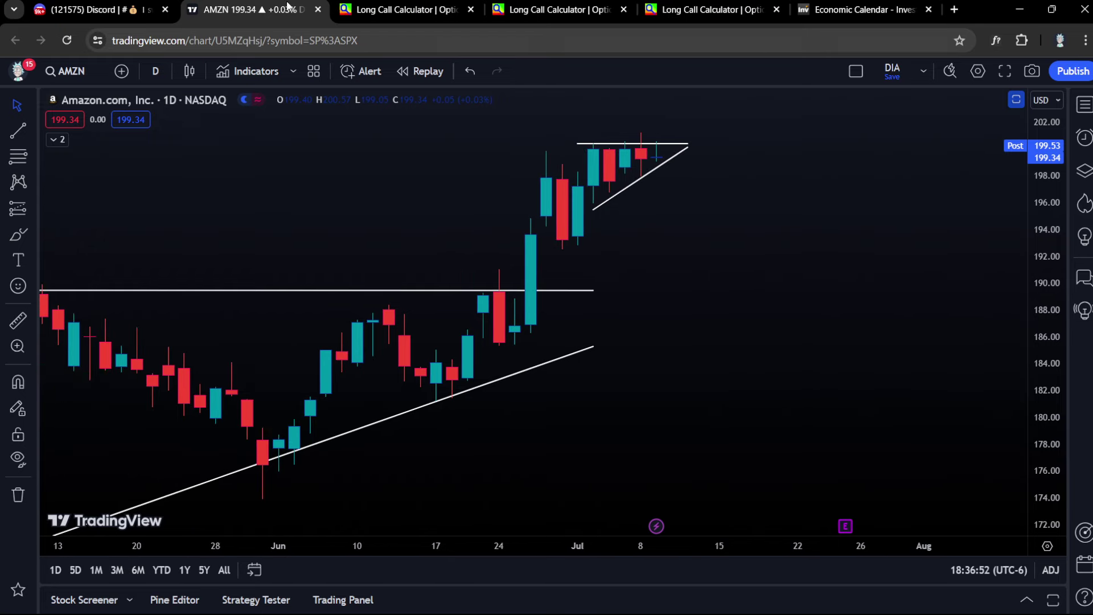
# Step: Switch to Discord and look up the AMZN 200 call entry for 7/12 in the swing-trades channel
pyautogui.click(174, 5)
pyautogui.scroll(-15, 603, 325)
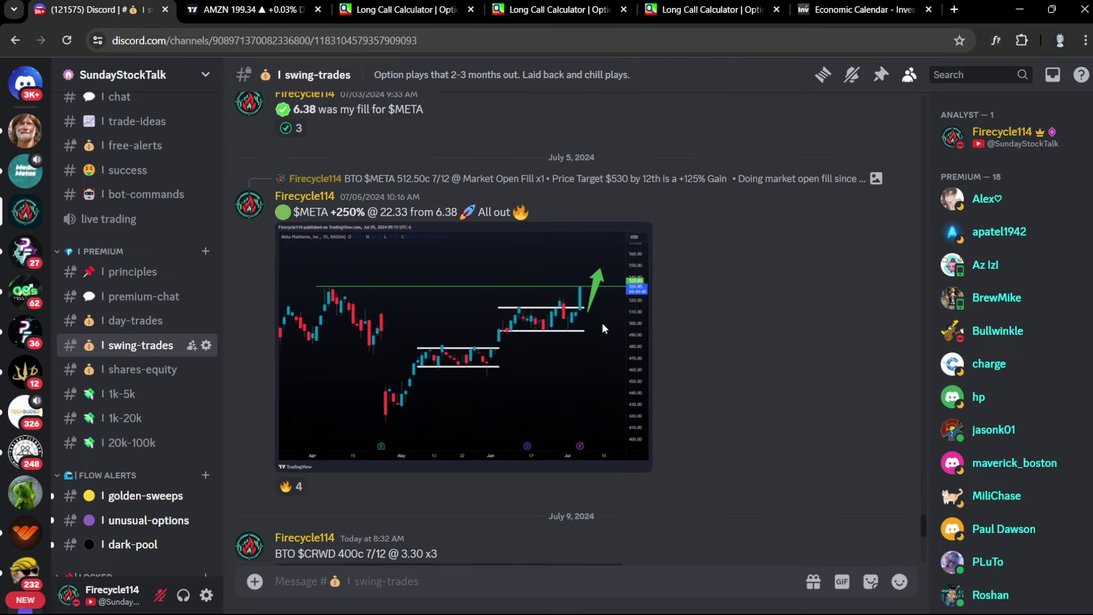
pyautogui.scroll(-6, 605, 326)
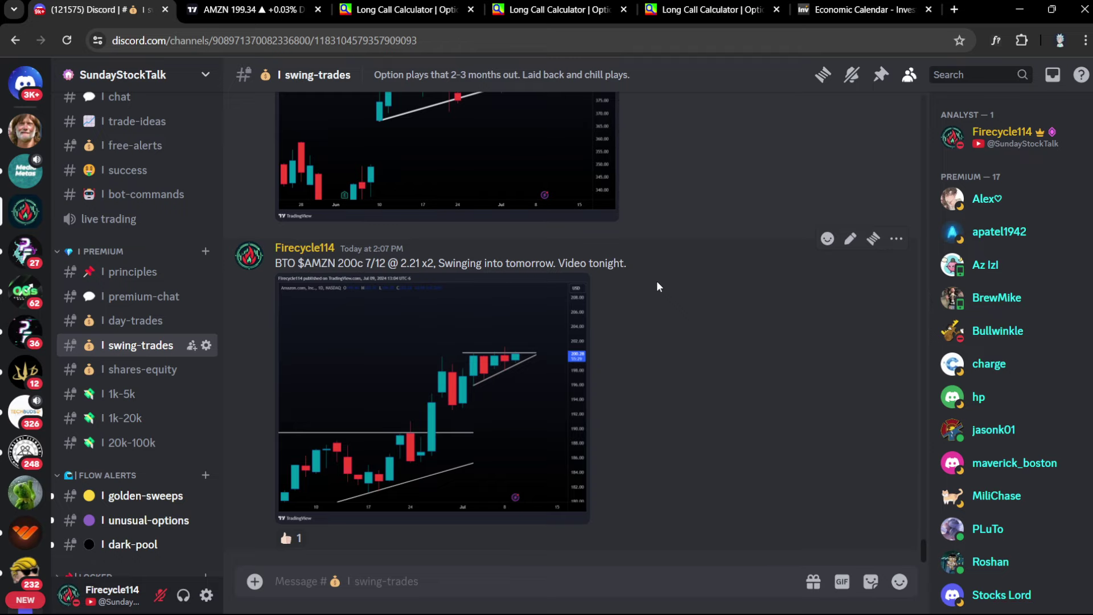
# Step: Return to the AMZN chart in TradingView and measure a projected rise from the 9 July candle straight up to about 203.58
pyautogui.click(251, 10)
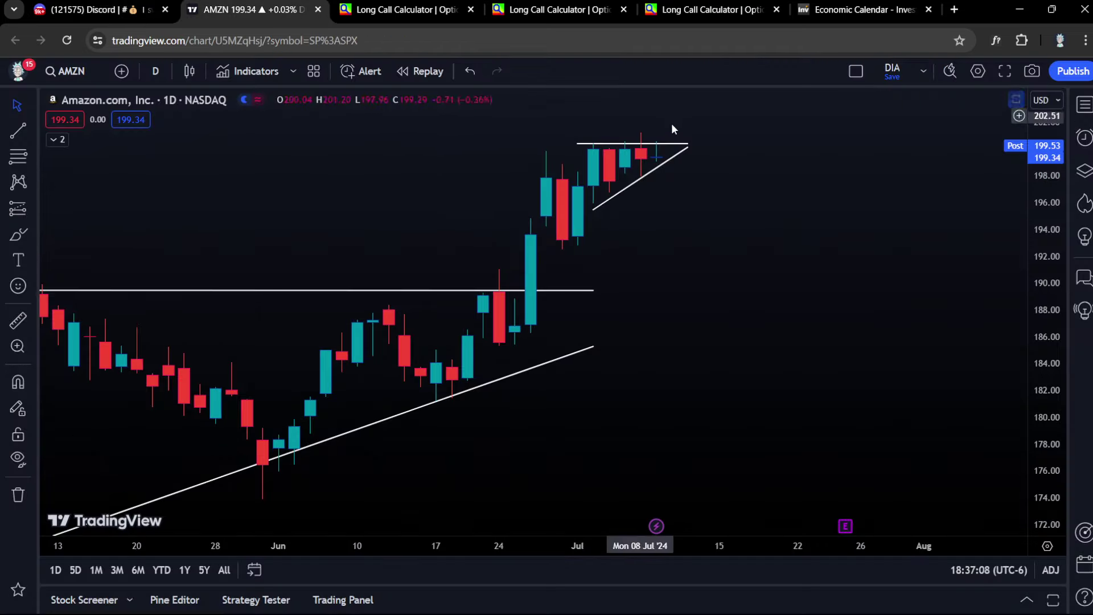
pyautogui.moveTo(739, 171); pyautogui.dragTo(726, 196)
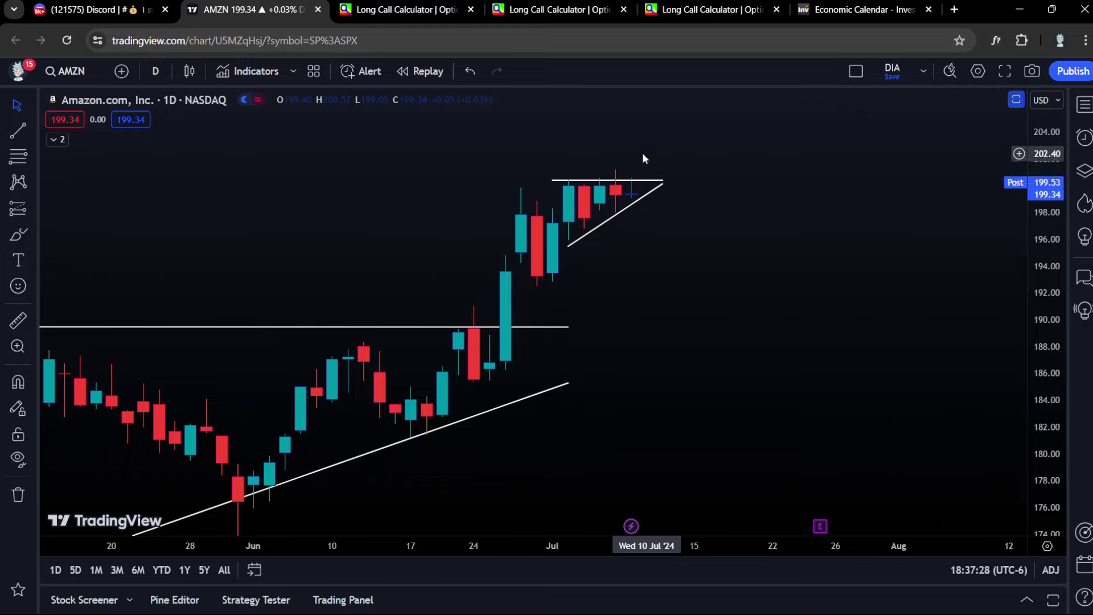
pyautogui.click(18, 320)
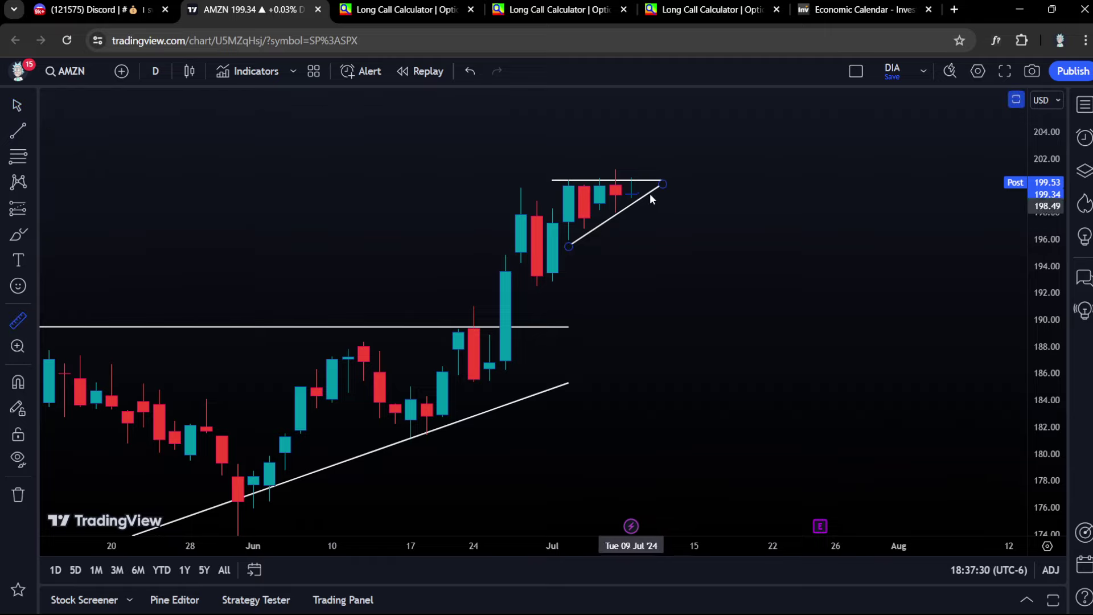
pyautogui.click(632, 194)
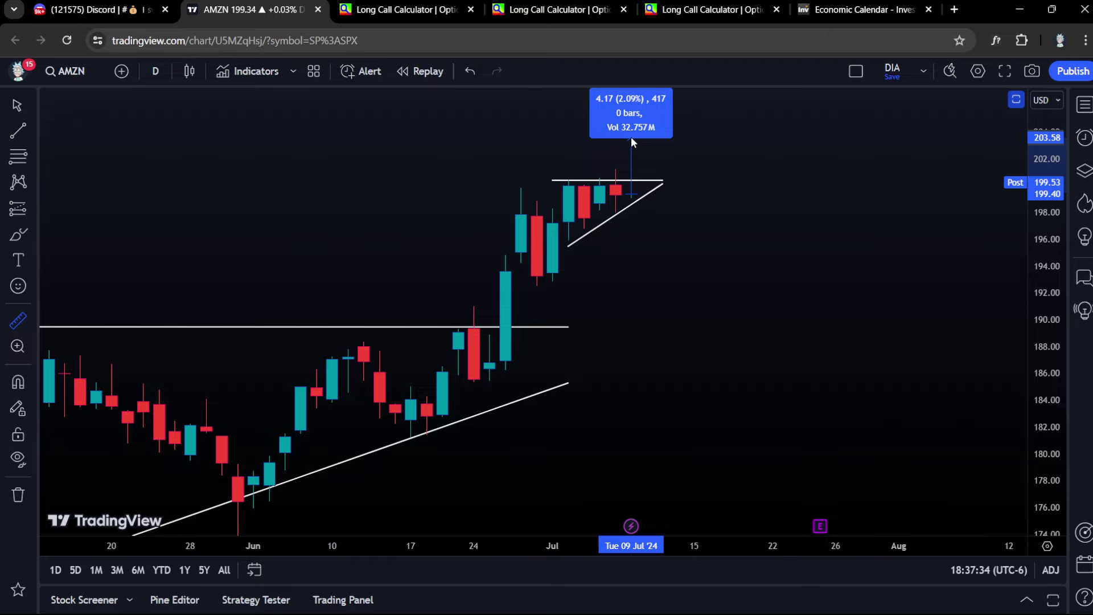
pyautogui.click(631, 139)
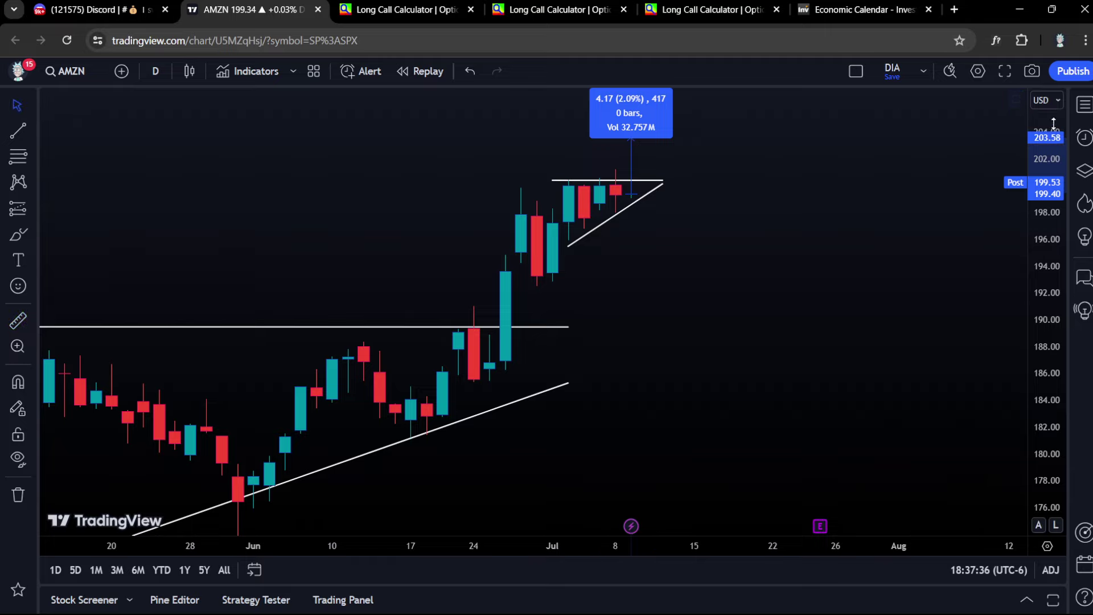
# Step: Open the AMZN 12 July 200 call calculation and check its estimated returns at 203 and 204 for 9 and 10 July
pyautogui.click(561, 9)
pyautogui.click(672, 9)
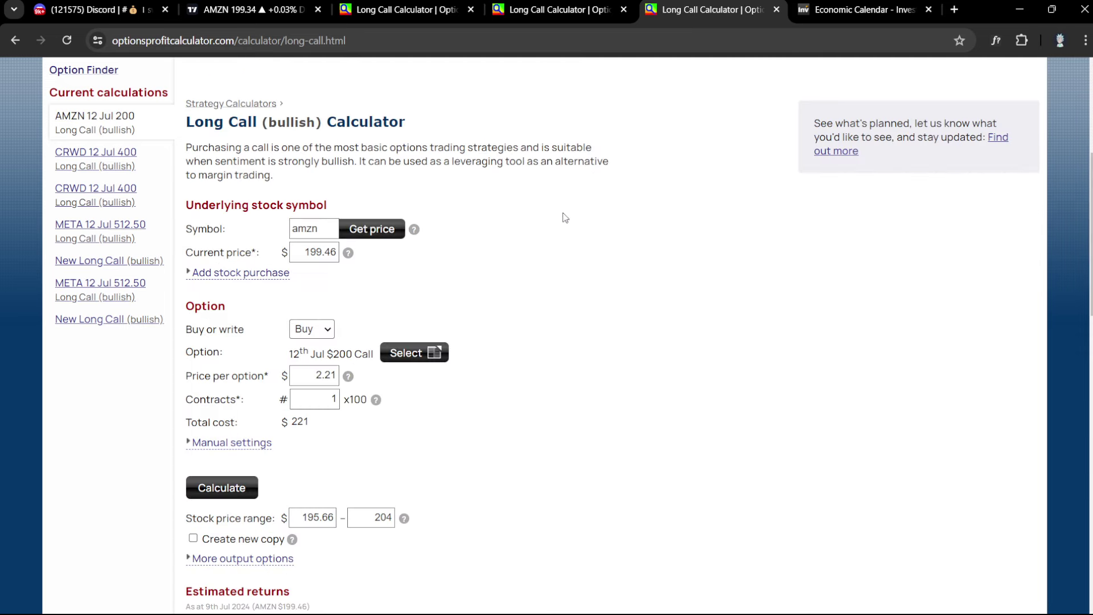
pyautogui.scroll(-10, 394, 261)
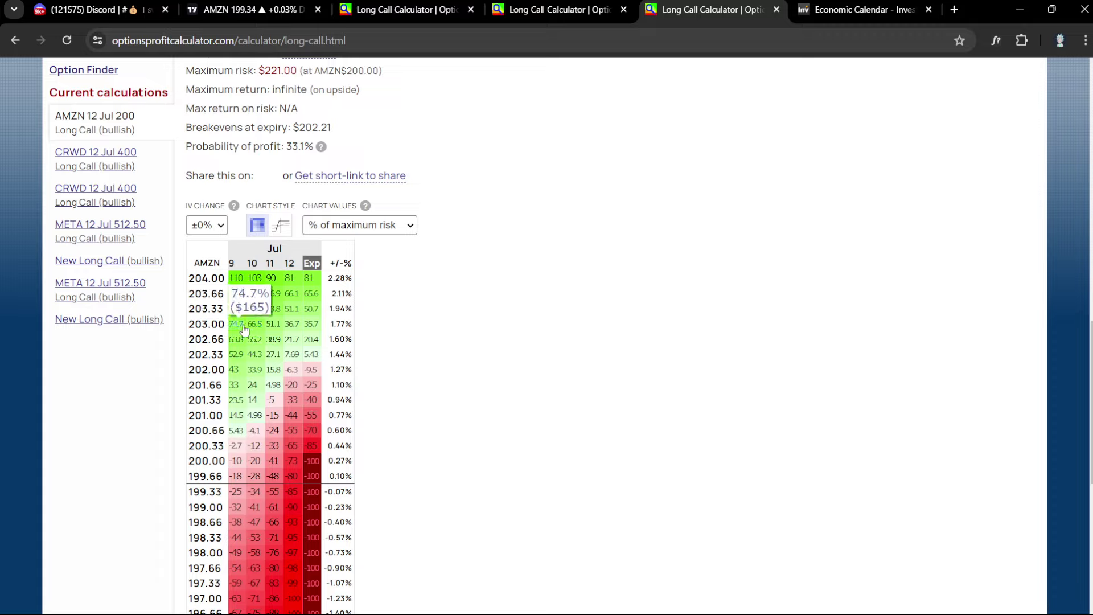
pyautogui.moveTo(254, 329)
pyautogui.moveTo(257, 280)
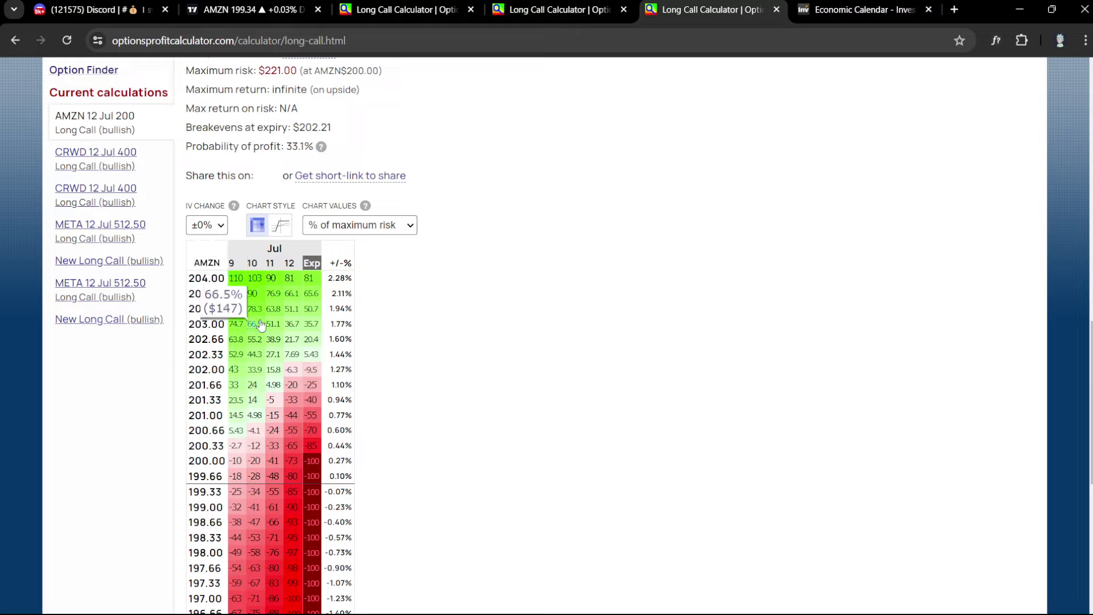
# Step: Return to the AMZN chart, clear the measurement, and examine the earlier price patterns back to March
pyautogui.click(302, 2)
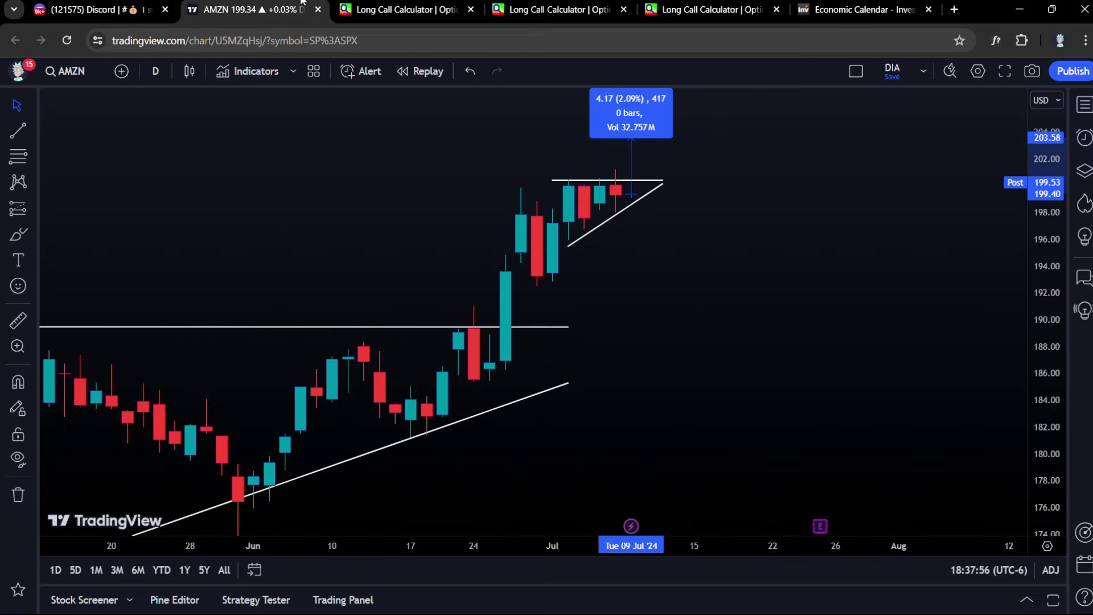
pyautogui.click(265, 164)
pyautogui.scroll(1, 614, 199)
pyautogui.scroll(-4, 787, 292)
pyautogui.scroll(-3, 913, 268)
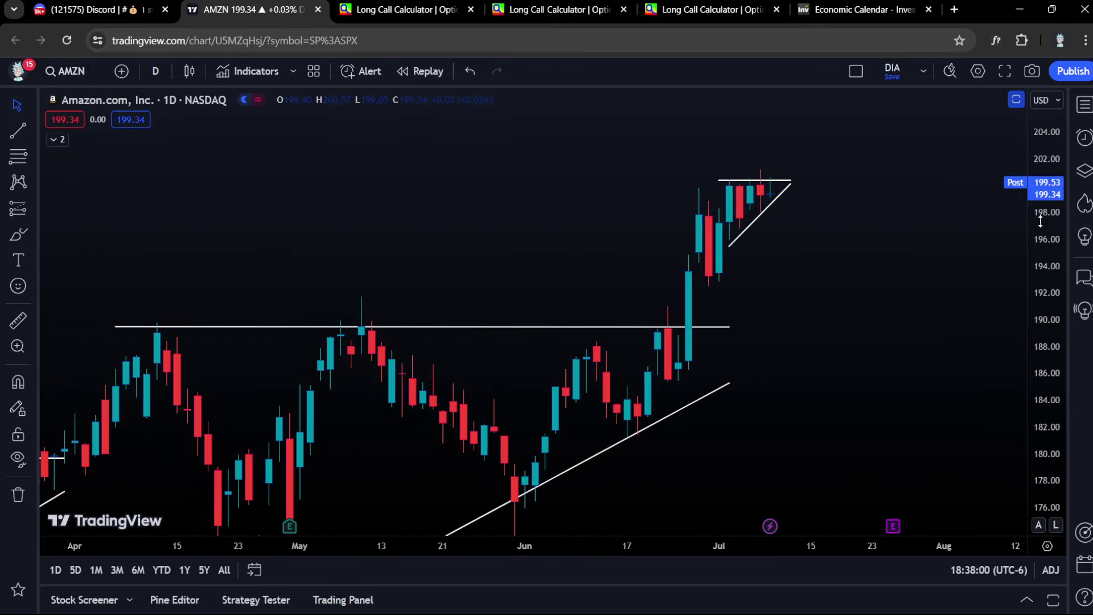
pyautogui.scroll(-3, 945, 374)
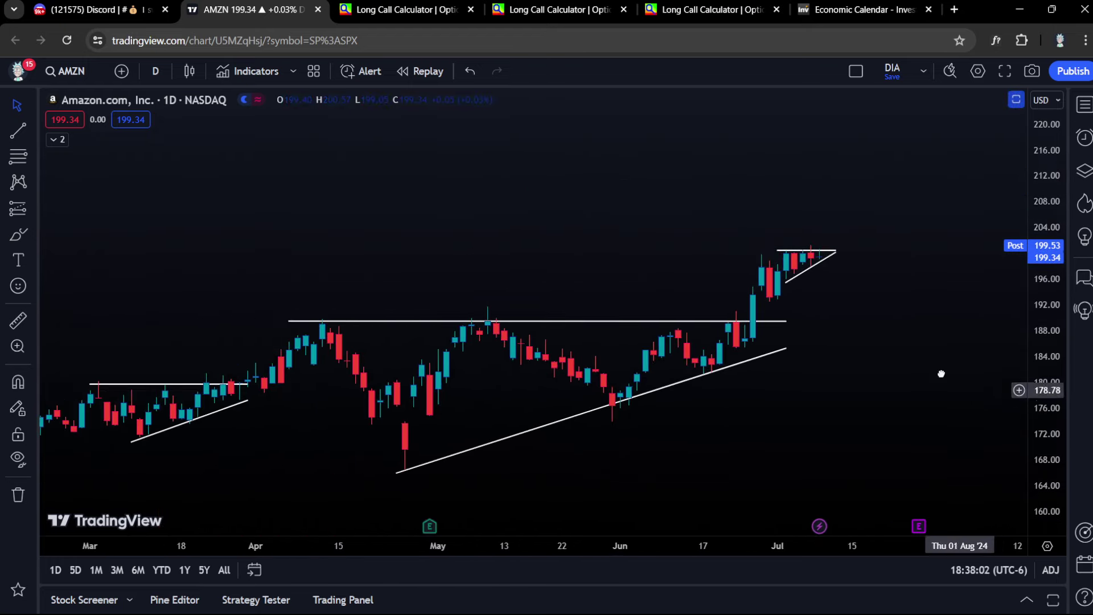
# Step: Load the SHOP symbol on the TradingView chart and bring its June–July range into view
pyautogui.write('s')
pyautogui.press('Escape')
pyautogui.write('shop')
pyautogui.press('Return')
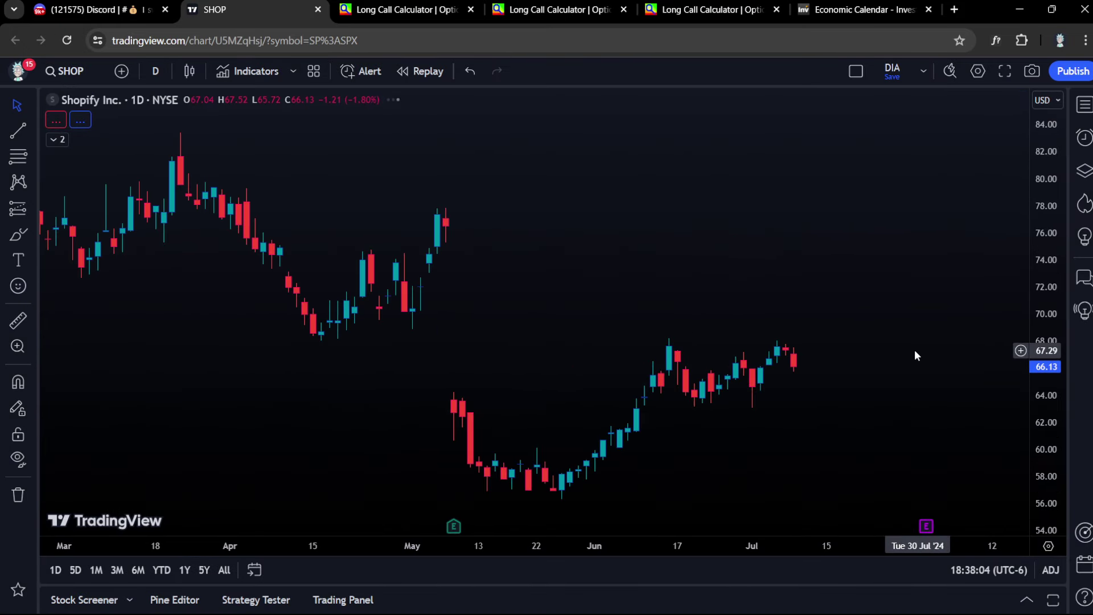
pyautogui.scroll(2, 901, 344)
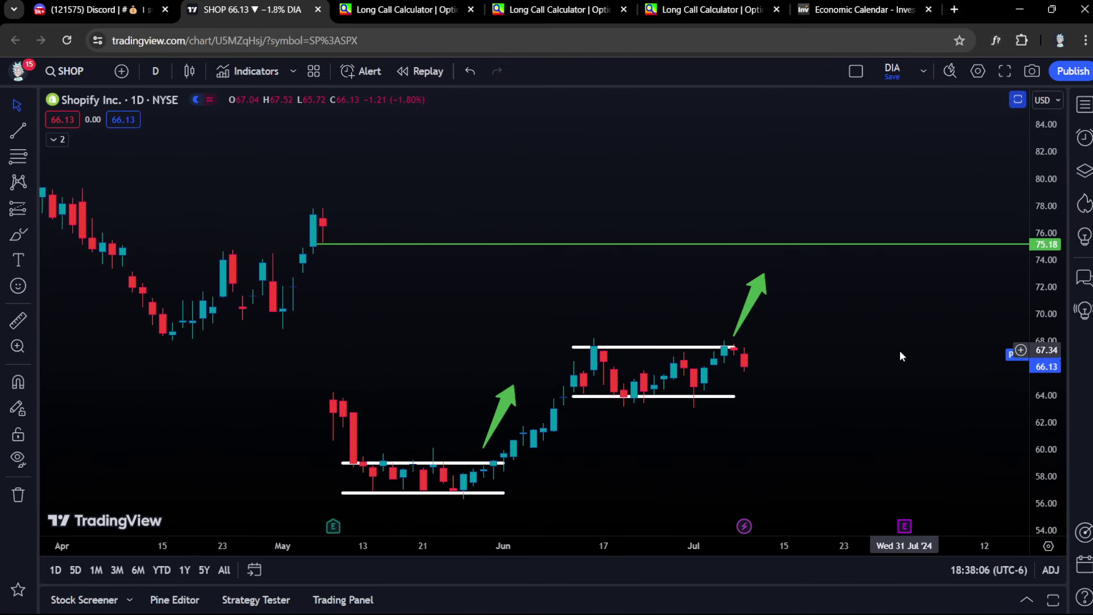
pyautogui.moveTo(899, 350); pyautogui.dragTo(843, 278)
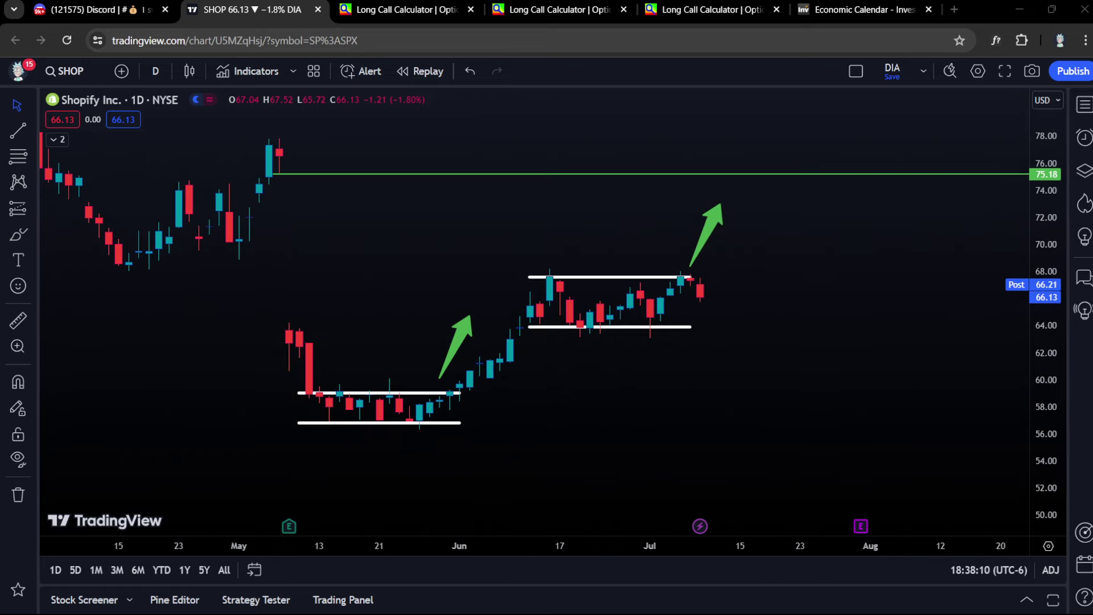
# Step: Try brushing yellow circles around the two dips at the June–July range's lower line and a drop from the latest candle
pyautogui.click(12, 232)
pyautogui.moveTo(664, 322); pyautogui.dragTo(591, 320)
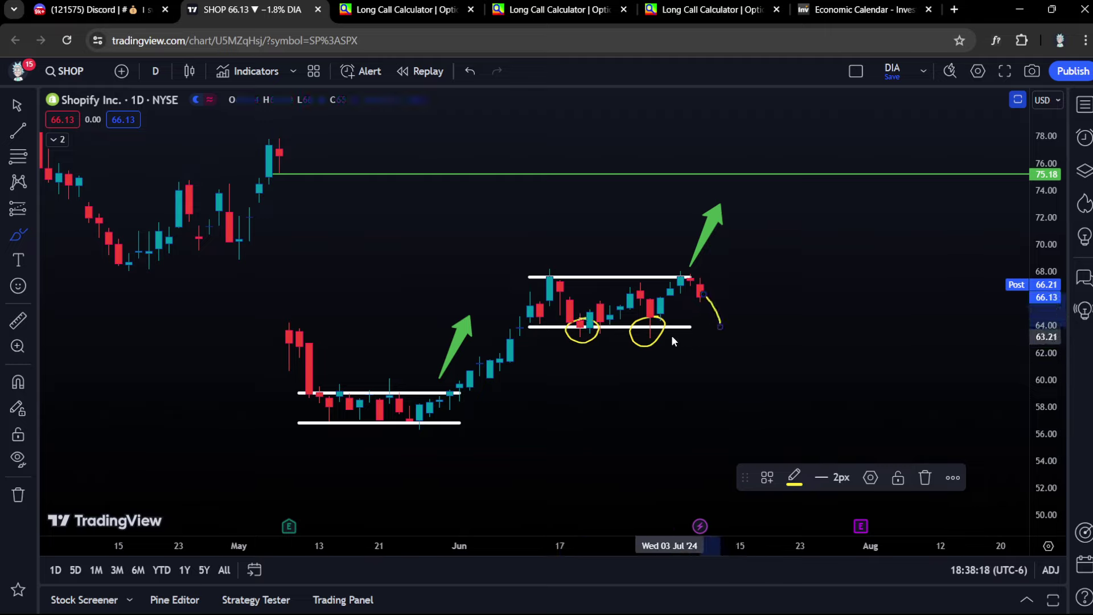
pyautogui.hotkey('ctrl', 'z')
pyautogui.hotkey('ctrl', 'z')
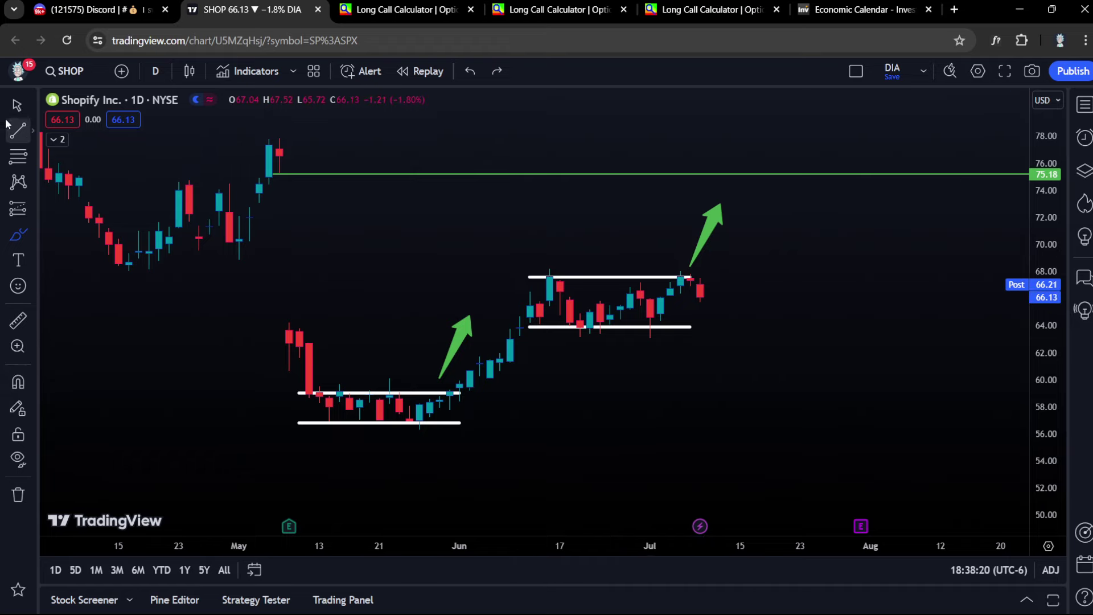
pyautogui.click(17, 105)
# Step: Draw horizontal trend lines above and below the early-2024 SHOP consolidation, the upper one at about 82.84 from 8 January to 8 February
pyautogui.click(259, 191)
pyautogui.scroll(-3, 471, 267)
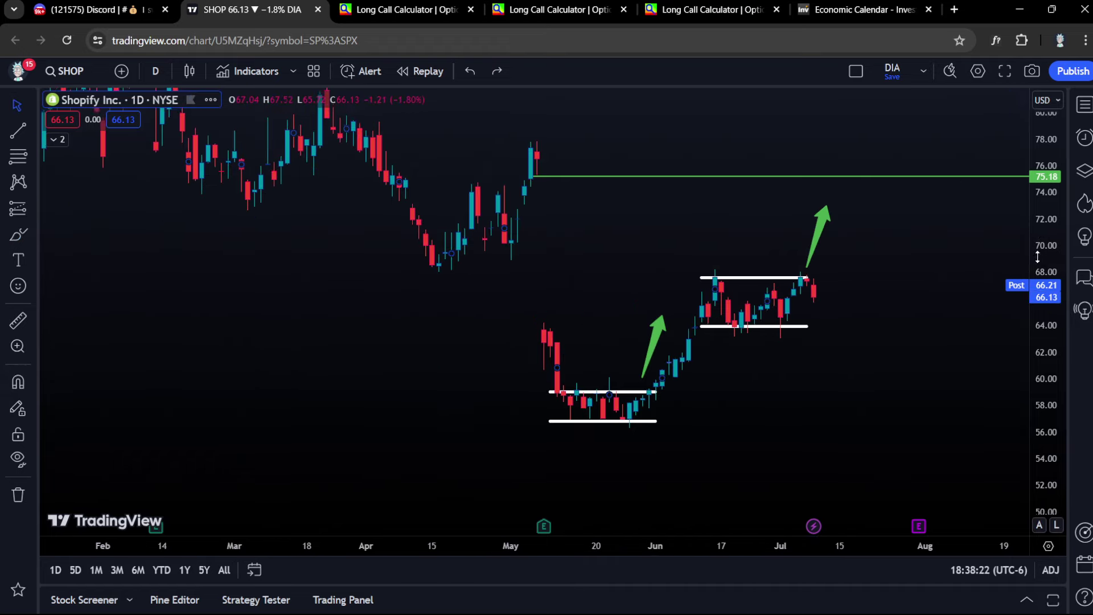
pyautogui.scroll(-3, 683, 387)
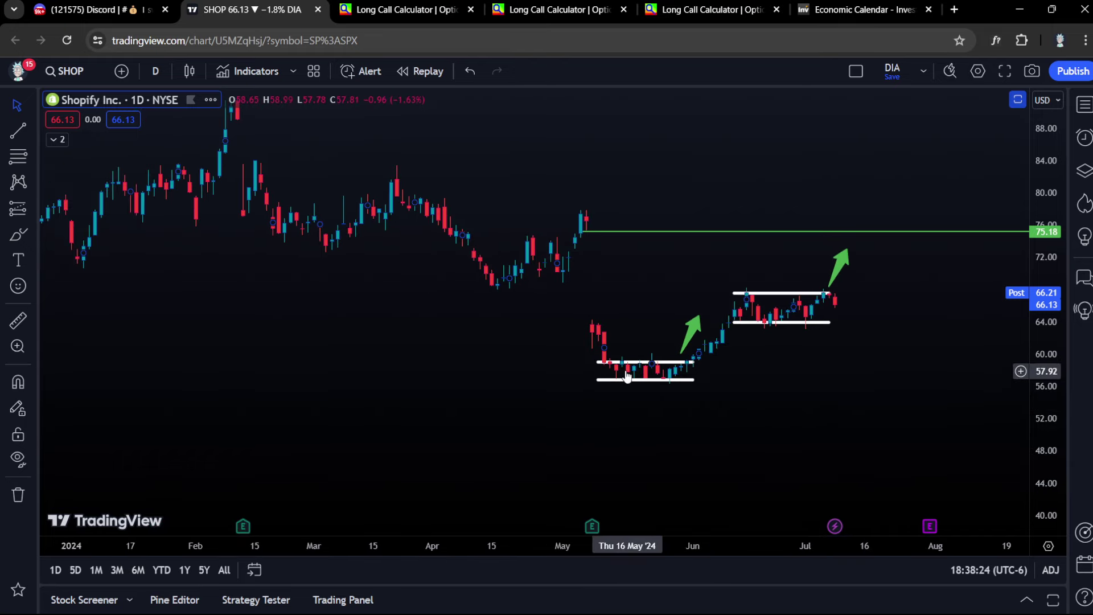
pyautogui.scroll(-1, 609, 315)
pyautogui.moveTo(592, 305); pyautogui.dragTo(592, 345)
pyautogui.scroll(1, 393, 254)
pyautogui.click(18, 131)
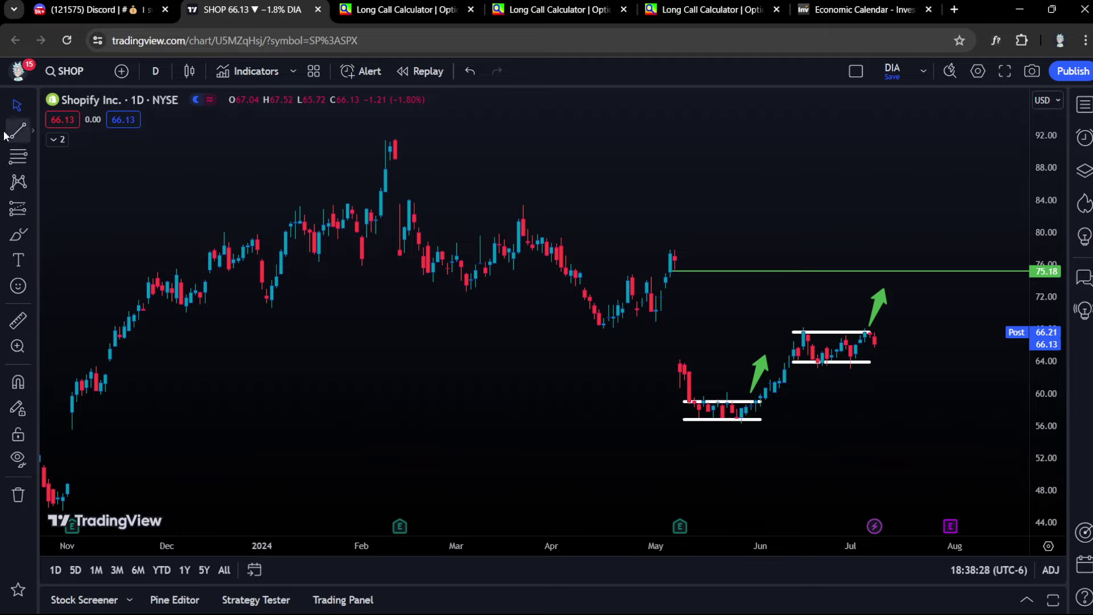
pyautogui.click(281, 209)
pyautogui.click(386, 209)
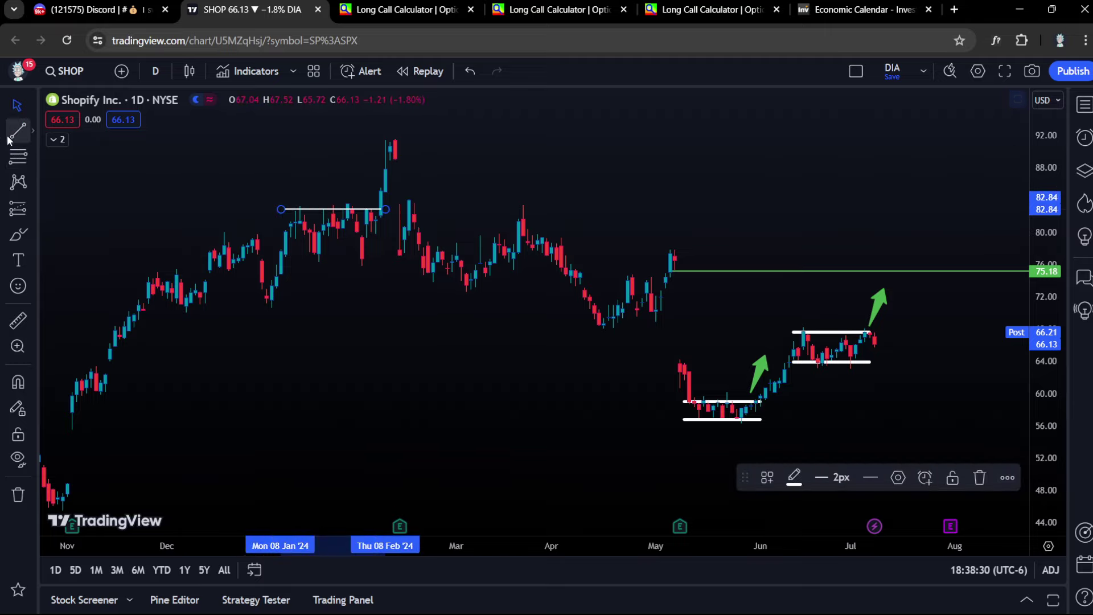
pyautogui.click(290, 253)
pyautogui.click(399, 254)
pyautogui.click(433, 250)
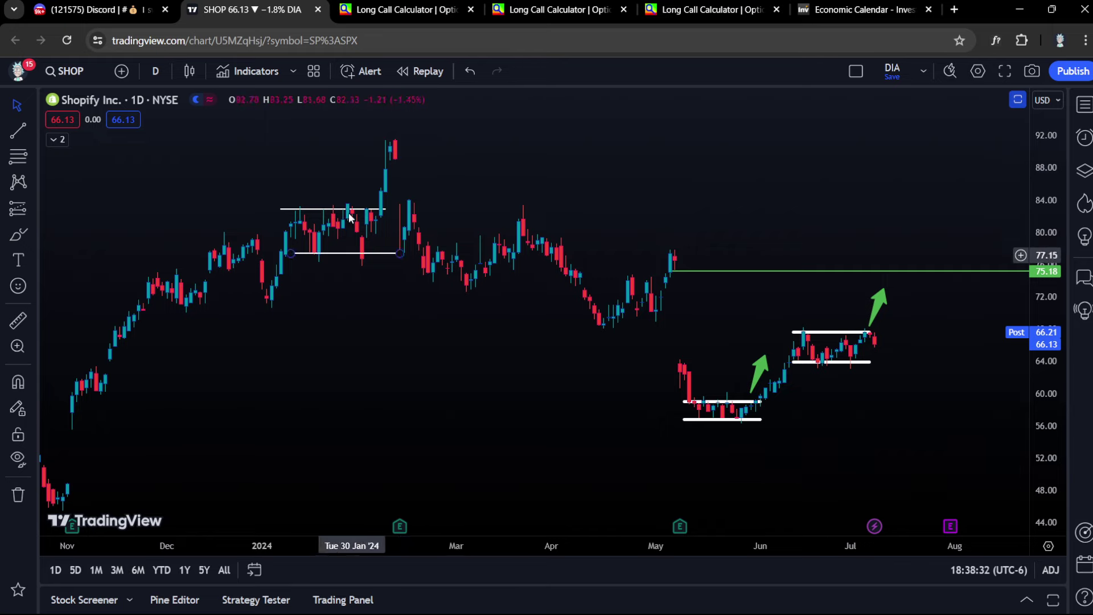
# Step: Extend the lower white line of the June–July SHOP range horizontally to 11 July 2024
pyautogui.moveTo(473, 210); pyautogui.dragTo(430, 178)
pyautogui.scroll(3, 653, 281)
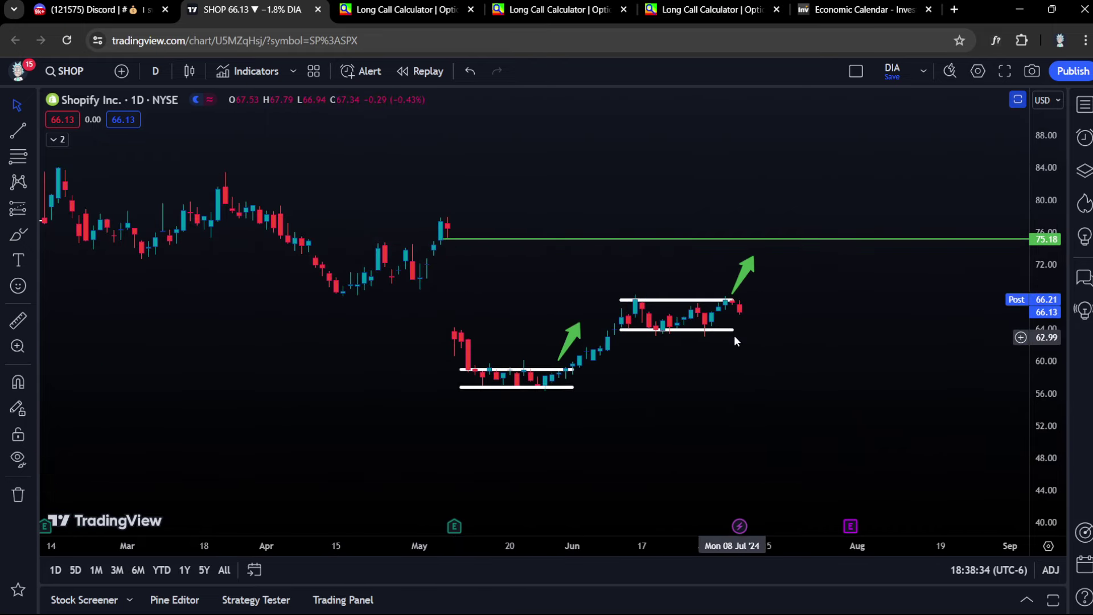
pyautogui.moveTo(733, 330); pyautogui.dragTo(755, 329)
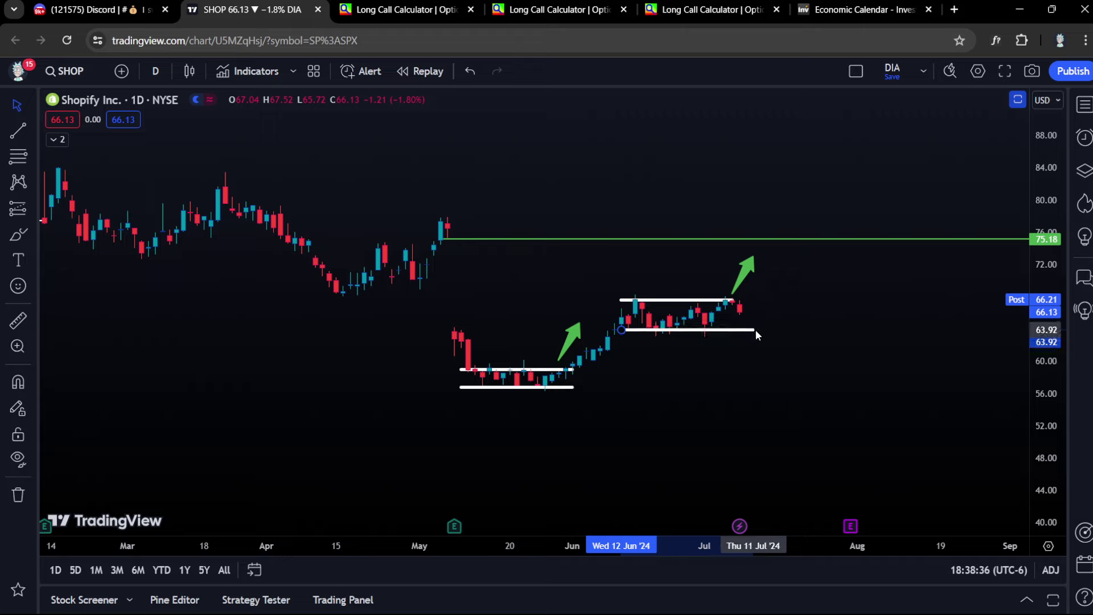
pyautogui.scroll(4, 992, 207)
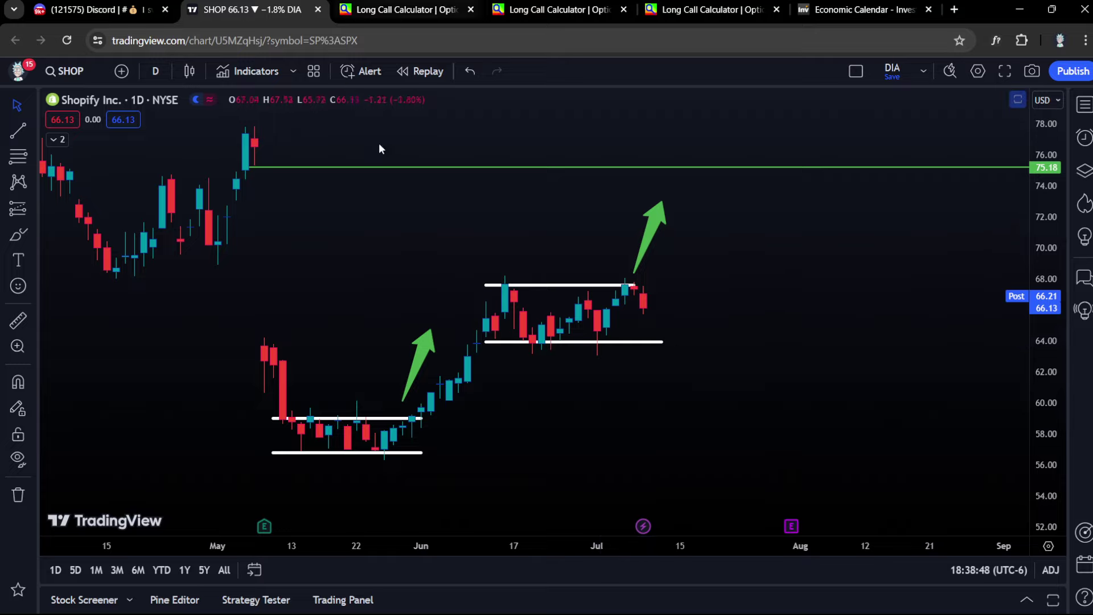
# Step: Load the CRWD symbol on the chart again
pyautogui.write('CRWD')
pyautogui.press('Return')
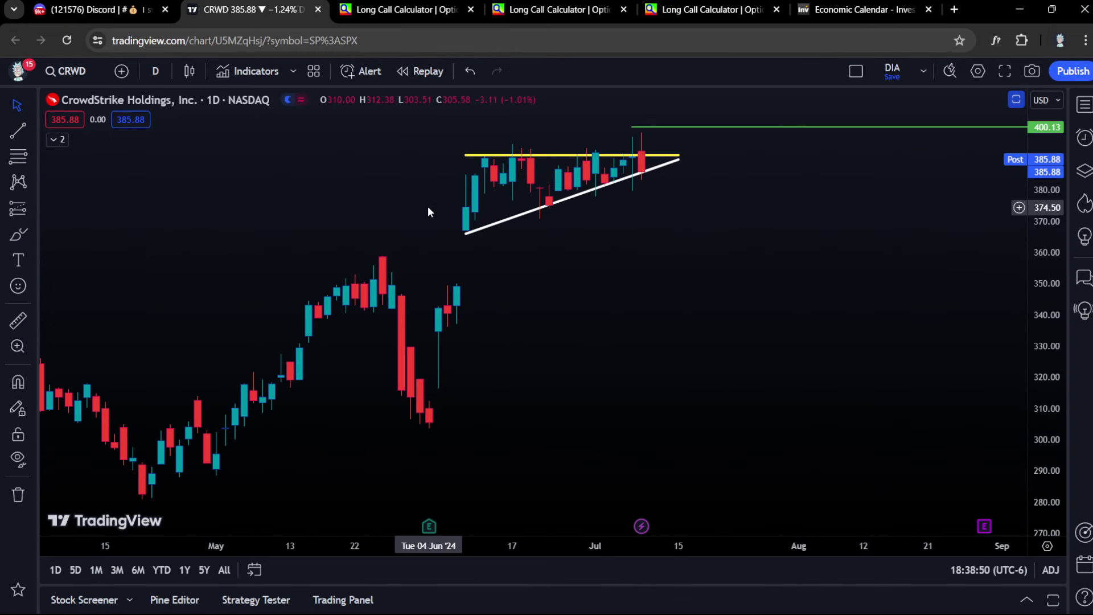